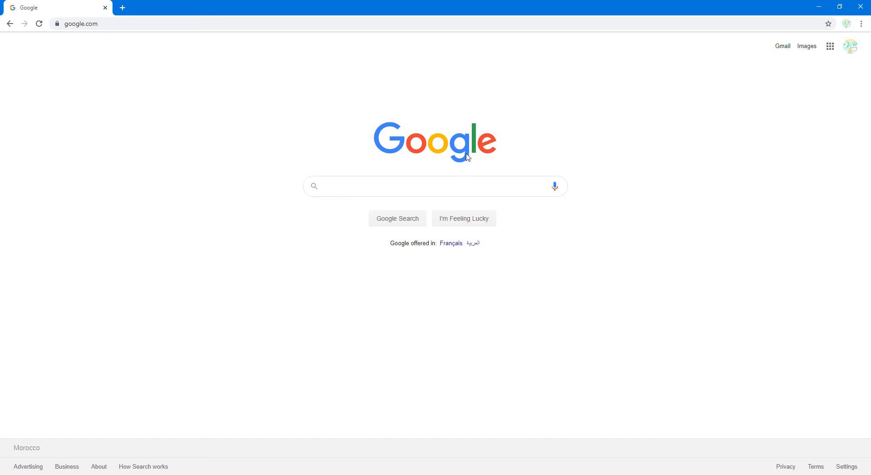
# Search Google for "bluehost wordpress" and open Bluehost's WordPress recommended hosting plans page.
pyautogui.click(449, 186)
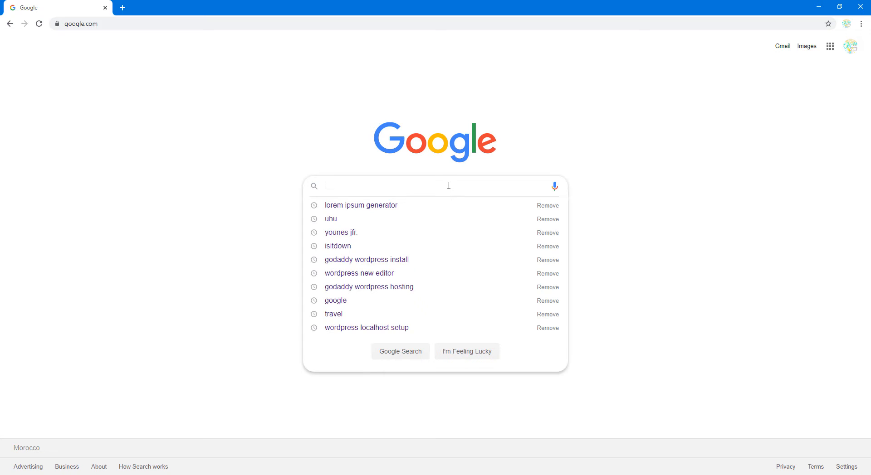
pyautogui.write('bluehost wordpress')
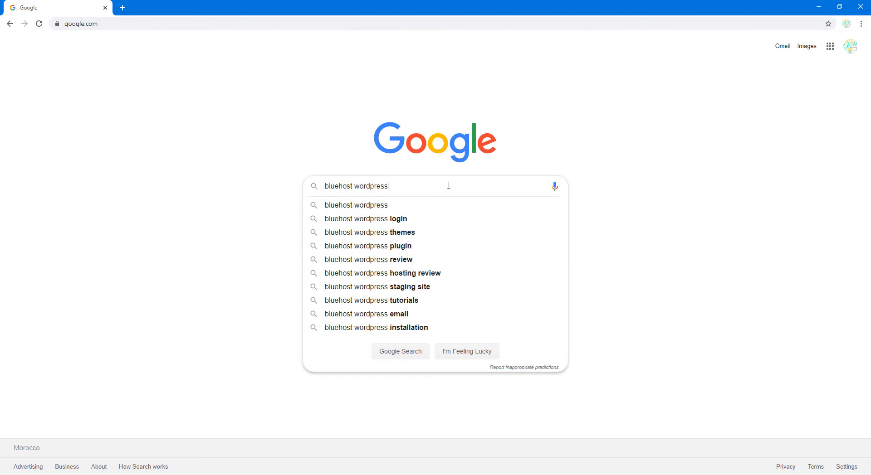
pyautogui.press('Return')
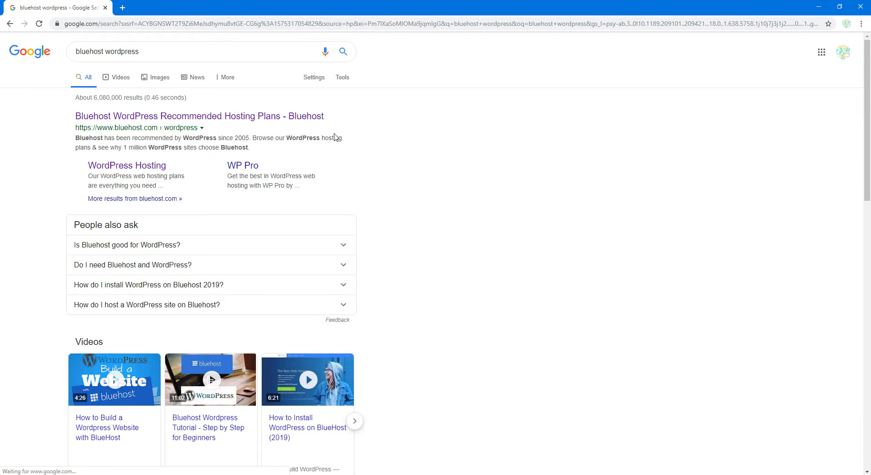
pyautogui.click(268, 119)
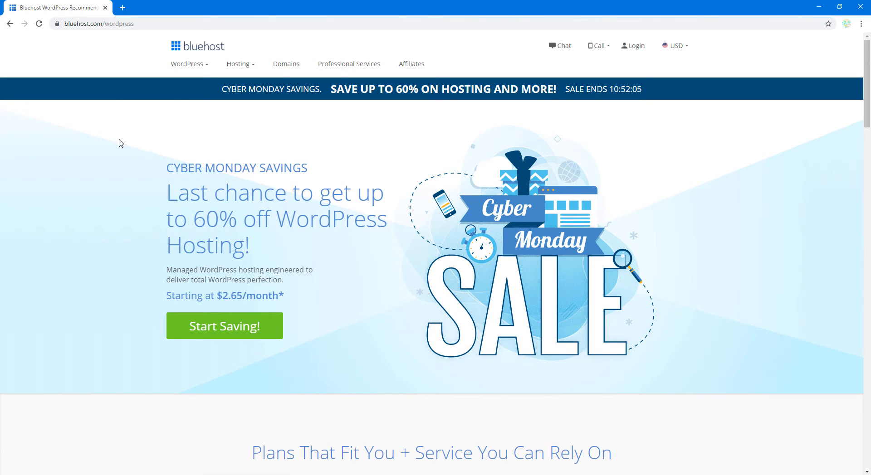
# Open the details of the WordPress Hosting offer and choose the Basic plan.
pyautogui.scroll(-9, 120, 143)
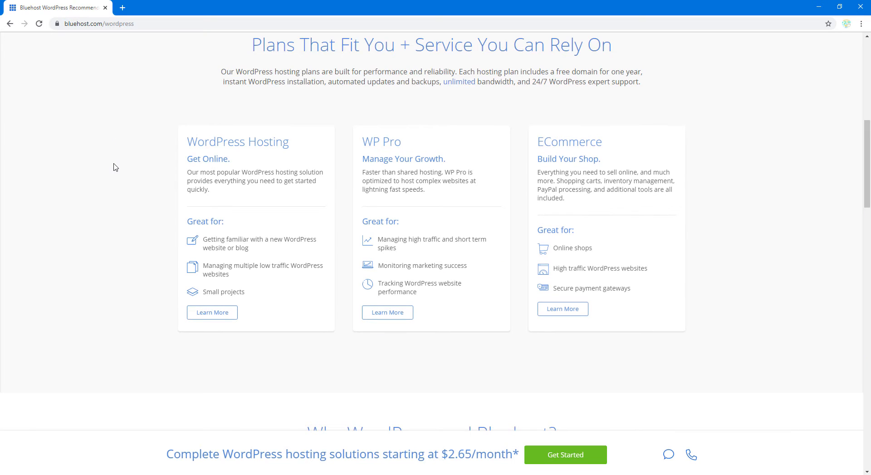
pyautogui.click(211, 314)
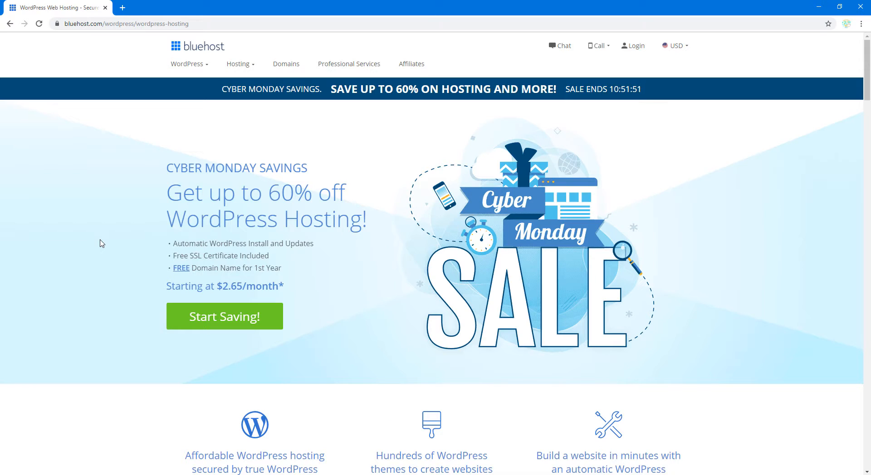
pyautogui.scroll(-8, 102, 243)
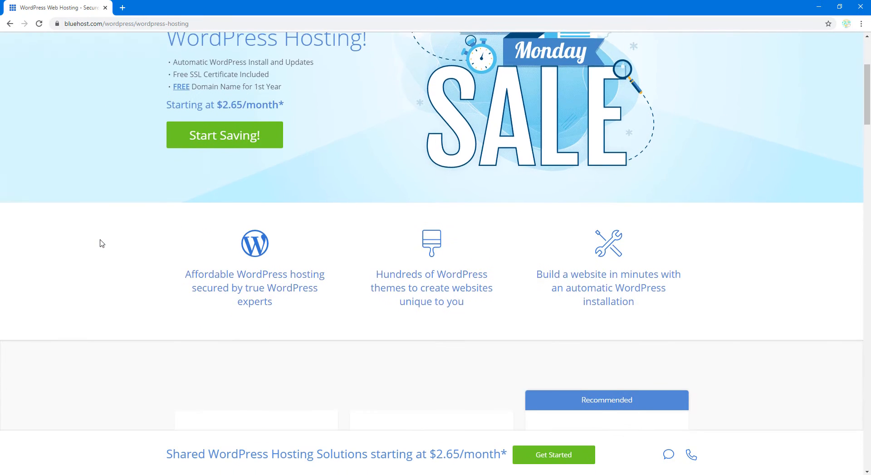
pyautogui.scroll(-3, 102, 243)
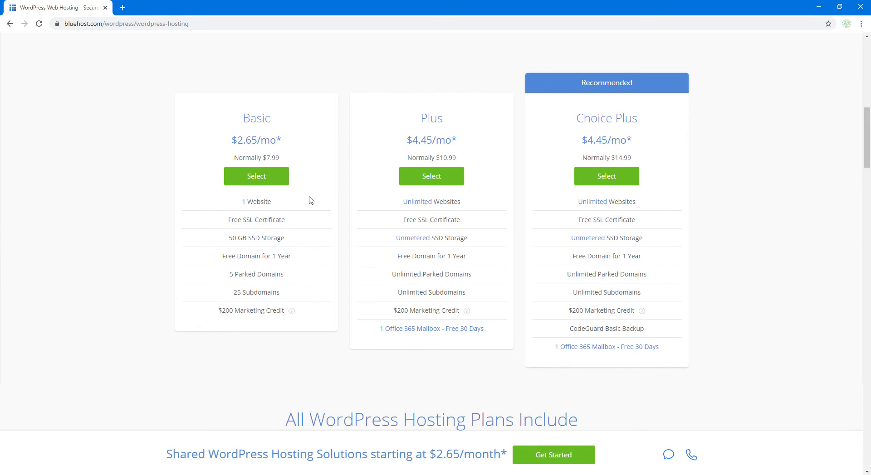
pyautogui.click(256, 181)
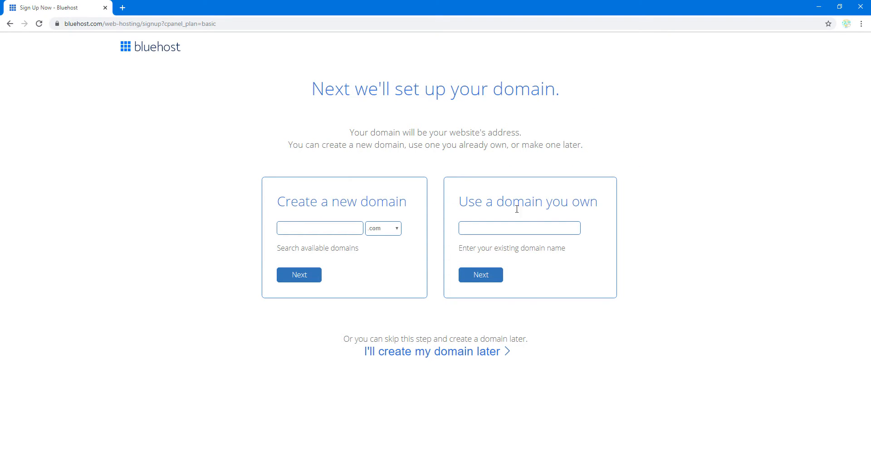
# Create the new domain monitortravel with the .com extension and continue the signup.
pyautogui.click(326, 222)
pyautogui.write('monitortravel')
pyautogui.click(387, 230)
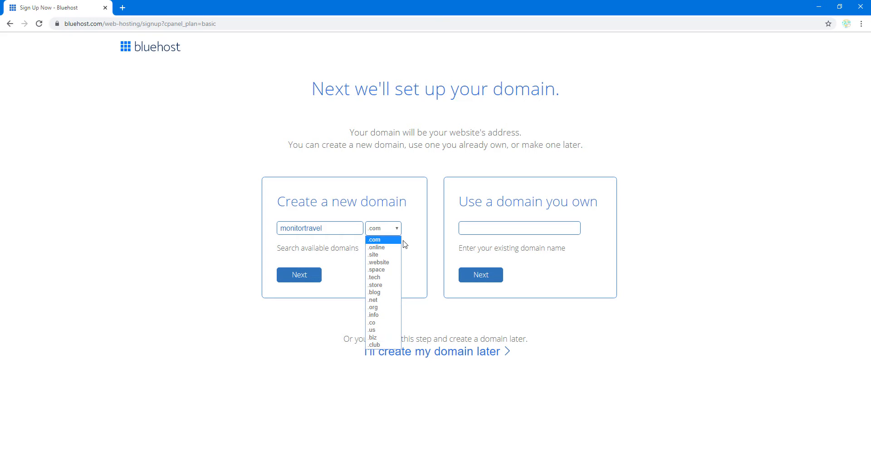
pyautogui.click(386, 241)
pyautogui.click(308, 280)
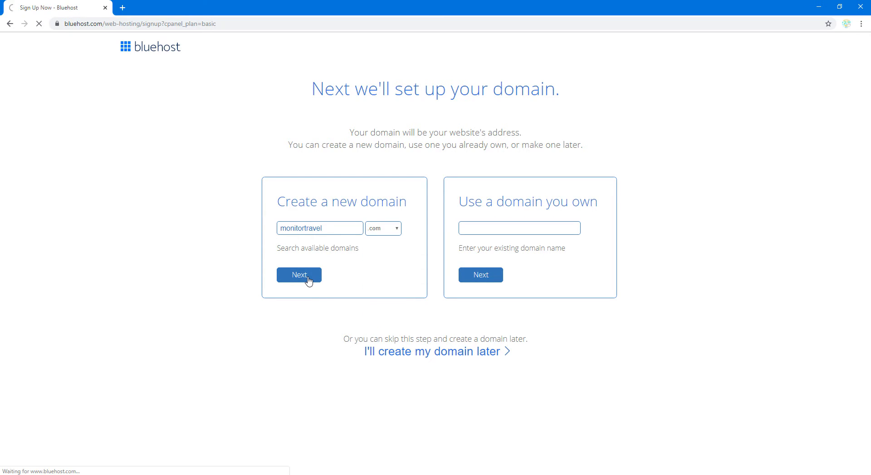
# Set the account plan in the package information to Basic 12 Month Price - $5.95/mo.
pyautogui.scroll(-1, 304, 291)
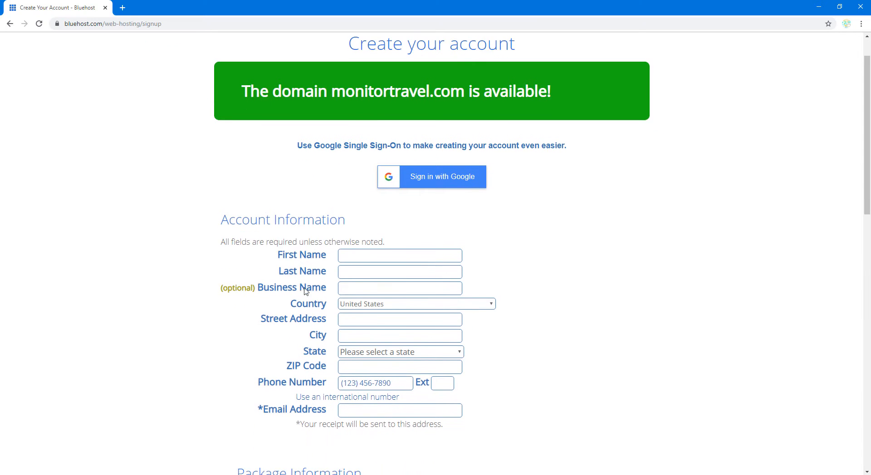
pyautogui.scroll(-2, 319, 284)
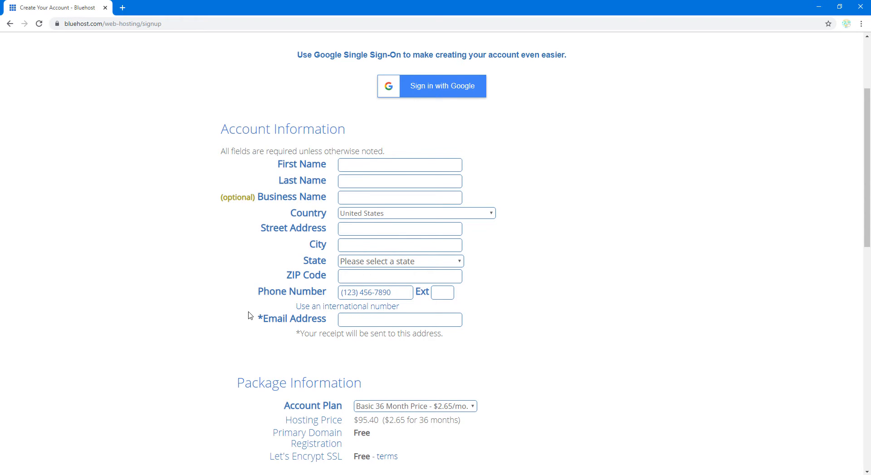
pyautogui.scroll(-3, 251, 316)
pyautogui.scroll(-1, 248, 302)
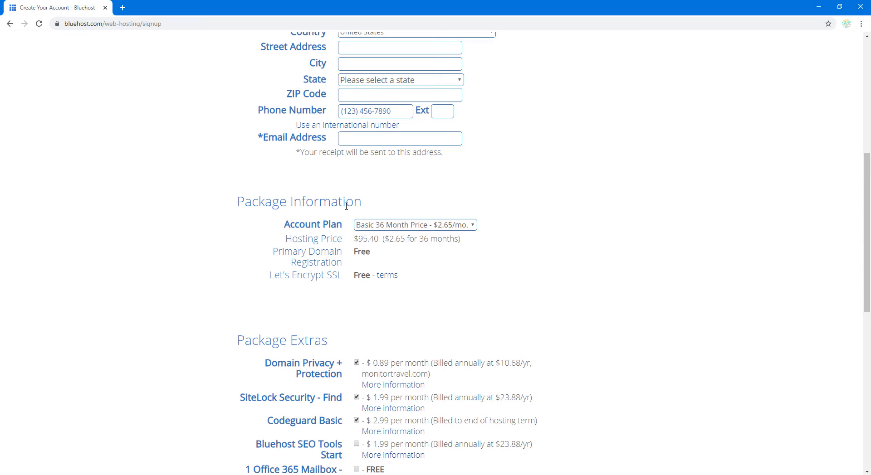
pyautogui.click(378, 230)
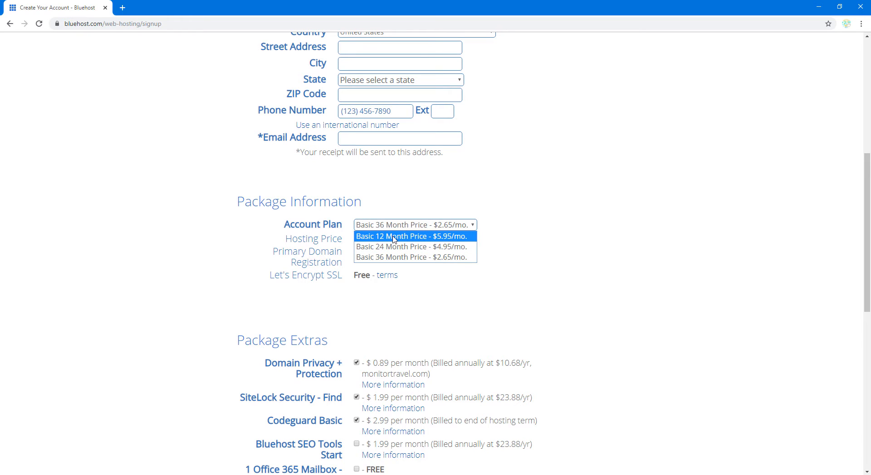
pyautogui.click(423, 238)
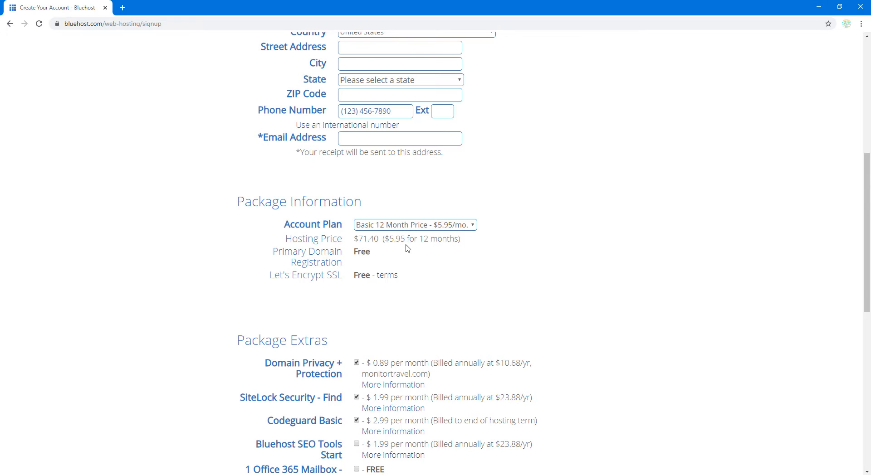
# Remove the Domain Privacy + Protection, SiteLock Security - Find and Codeguard Basic extras from the package.
pyautogui.scroll(-3, 377, 242)
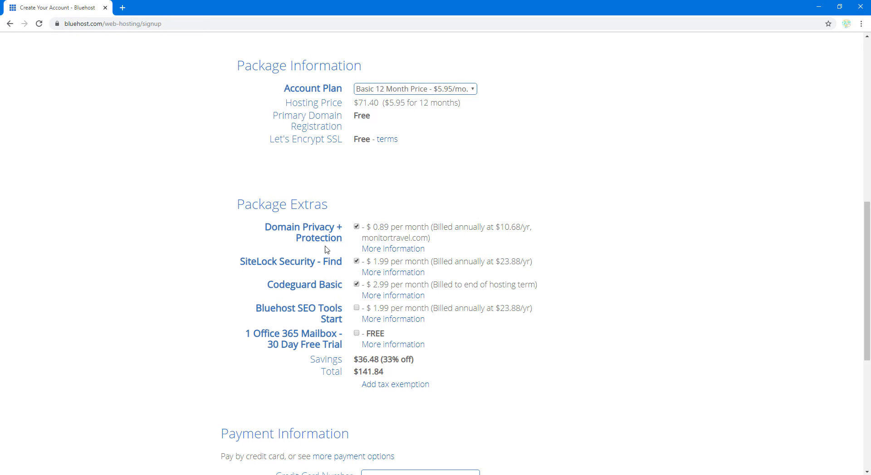
pyautogui.click(357, 226)
pyautogui.click(357, 262)
pyautogui.click(356, 284)
# Agree to Bluehost's Terms of Service, Cancellation Policy and Privacy Policy, and look through the offered starter themes.
pyautogui.scroll(-7, 356, 286)
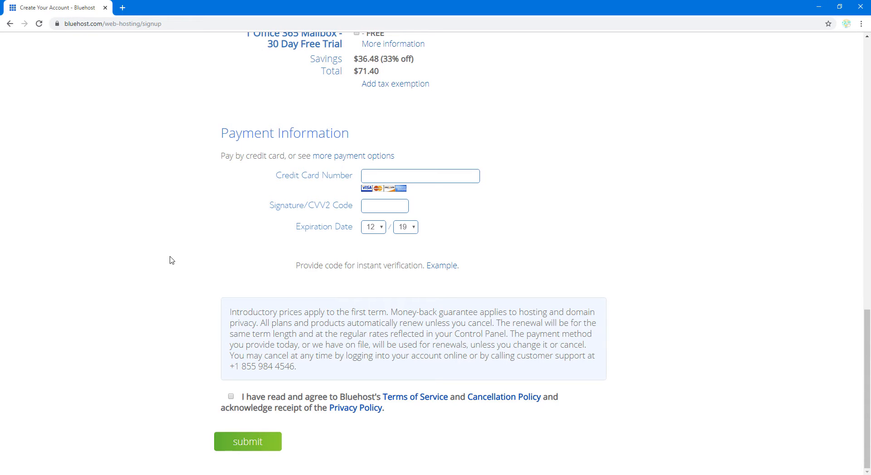
pyautogui.click(231, 397)
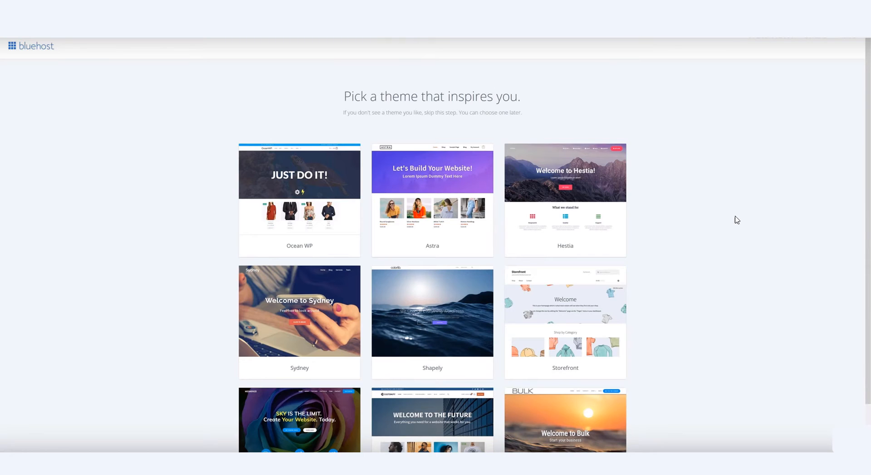
pyautogui.scroll(-2, 709, 249)
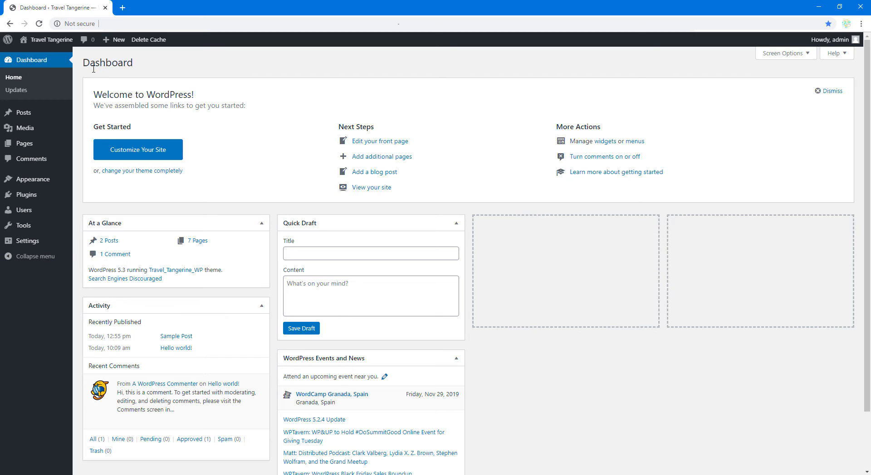
# Open the live Travel Tangerine site from the WordPress dashboard in a new browser tab and switch to it.
pyautogui.moveTo(64, 41)
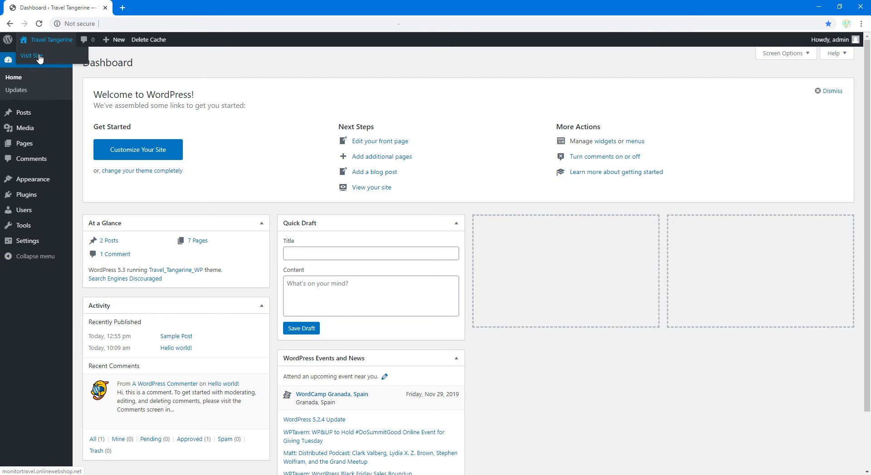
pyautogui.rightClick(40, 57)
pyautogui.click(47, 62)
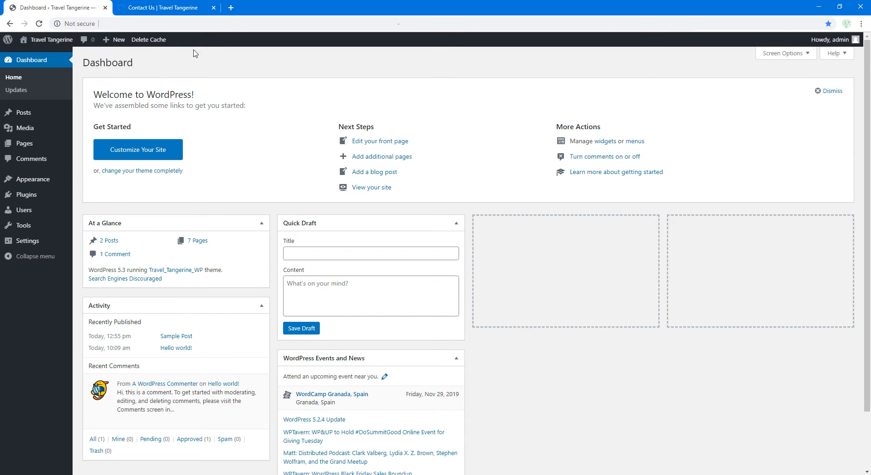
pyautogui.click(179, 8)
# Examine the Travel Tangerine home page from header to footer, and close its tab to return to the dashboard.
pyautogui.scroll(-3, 164, 132)
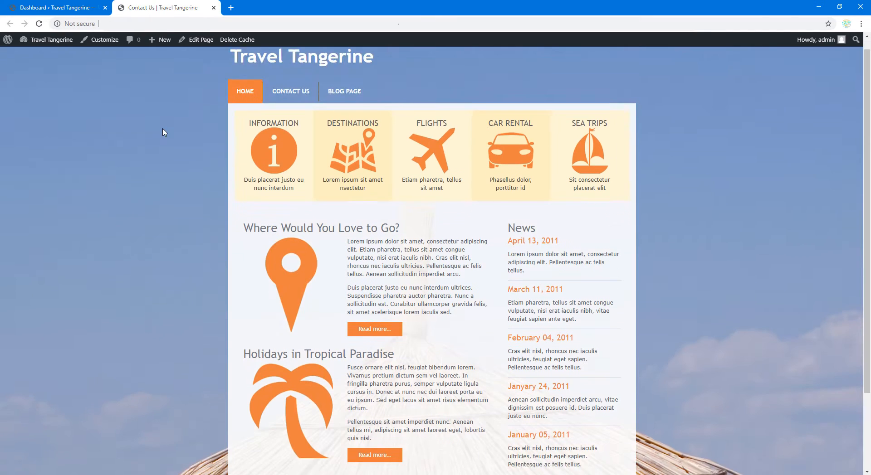
pyautogui.scroll(3, 164, 132)
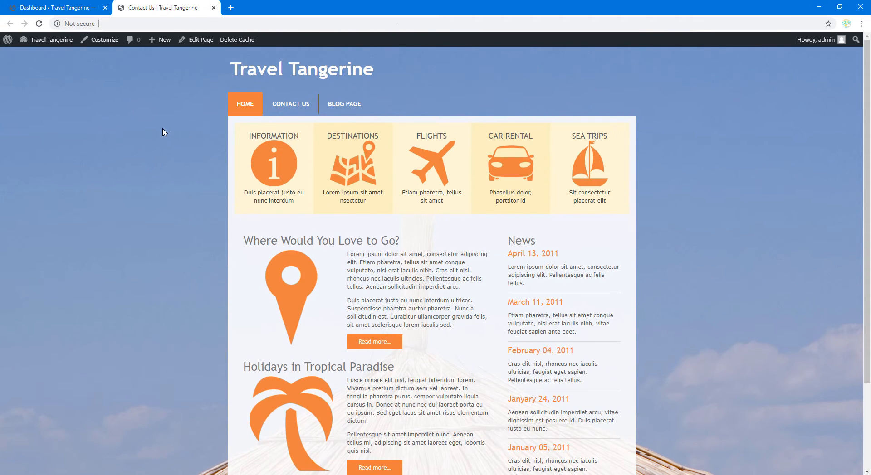
pyautogui.scroll(-3, 164, 132)
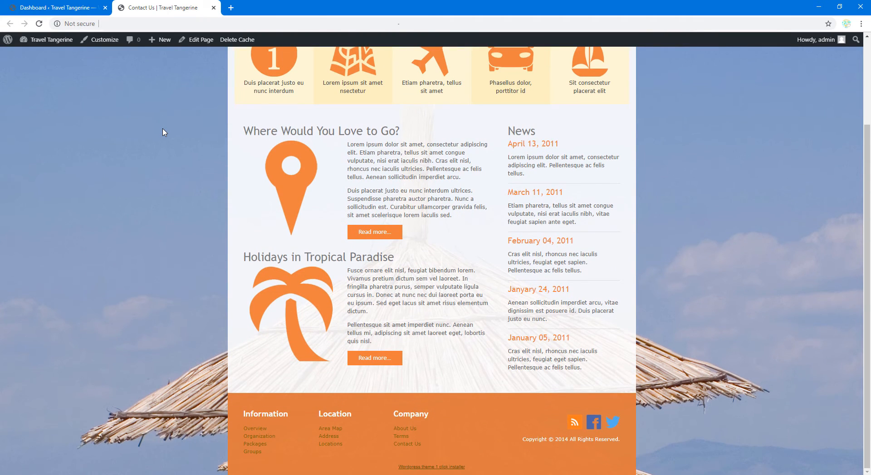
pyautogui.scroll(3, 164, 132)
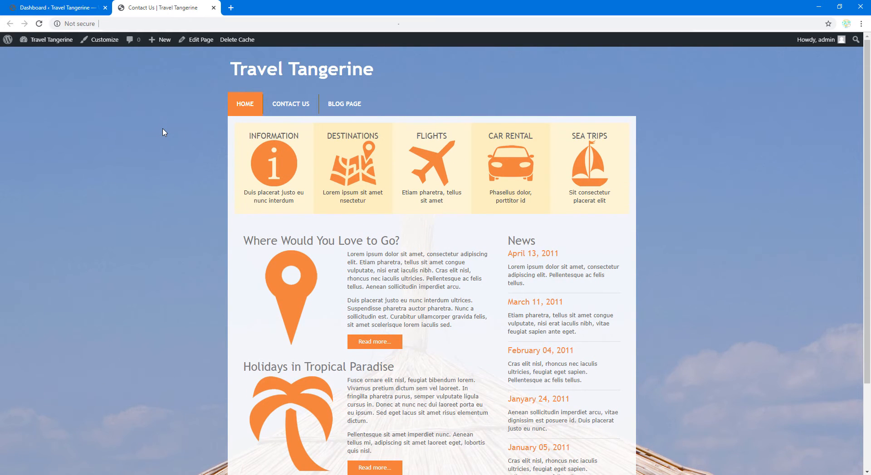
pyautogui.scroll(-1, 164, 132)
pyautogui.scroll(1, 163, 132)
pyautogui.click(214, 8)
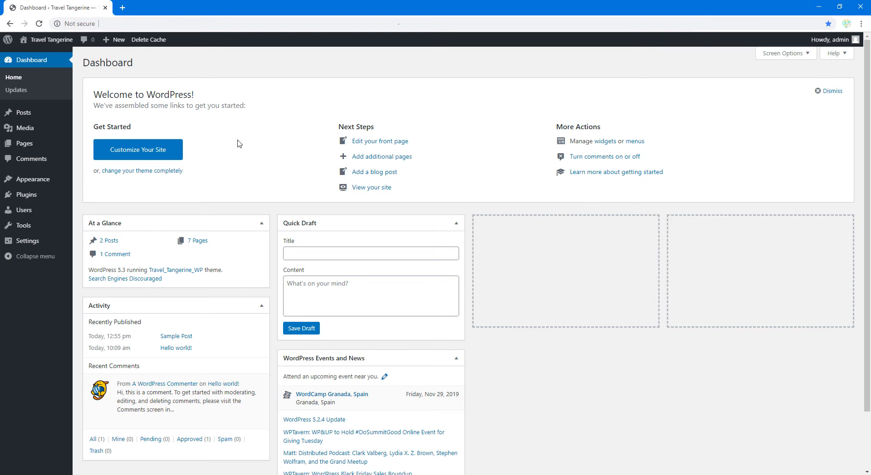
# Go to the installed themes, start adding a new theme and look over the featured themes.
pyautogui.moveTo(50, 183)
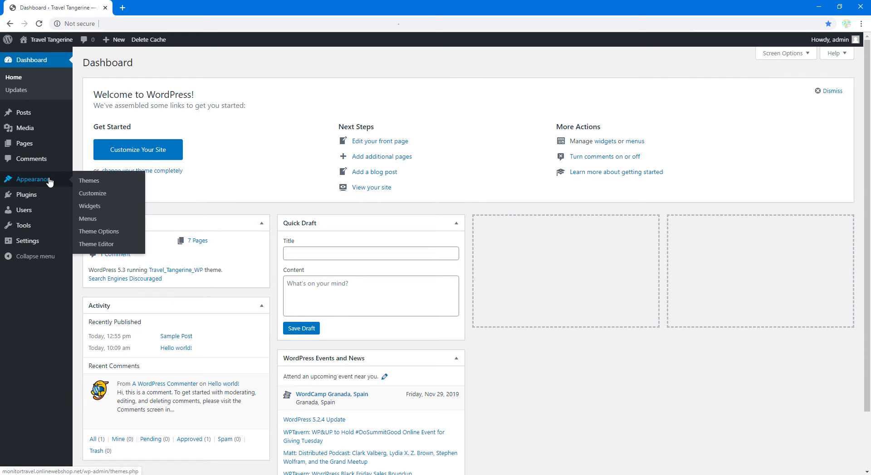
pyautogui.click(95, 181)
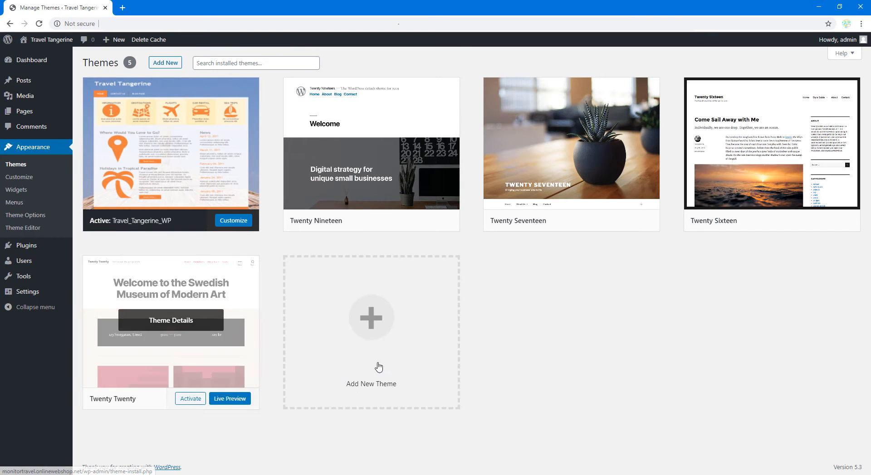
pyautogui.click(401, 351)
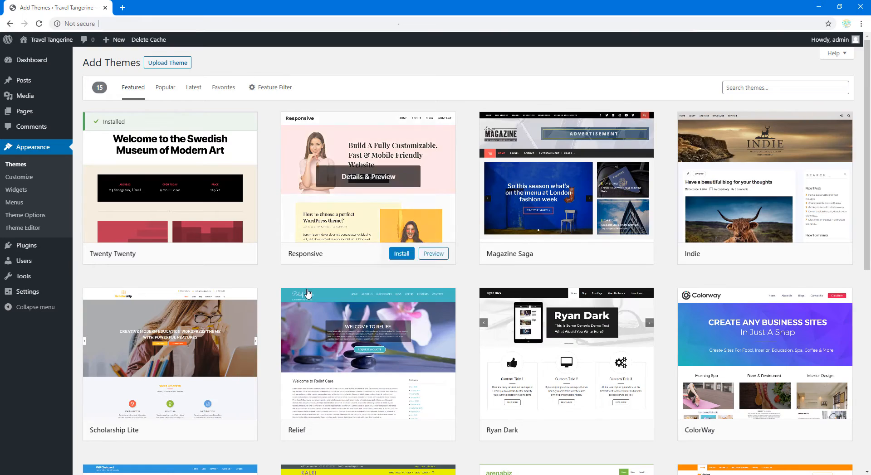
pyautogui.scroll(-10, 272, 314)
pyautogui.scroll(10, 272, 324)
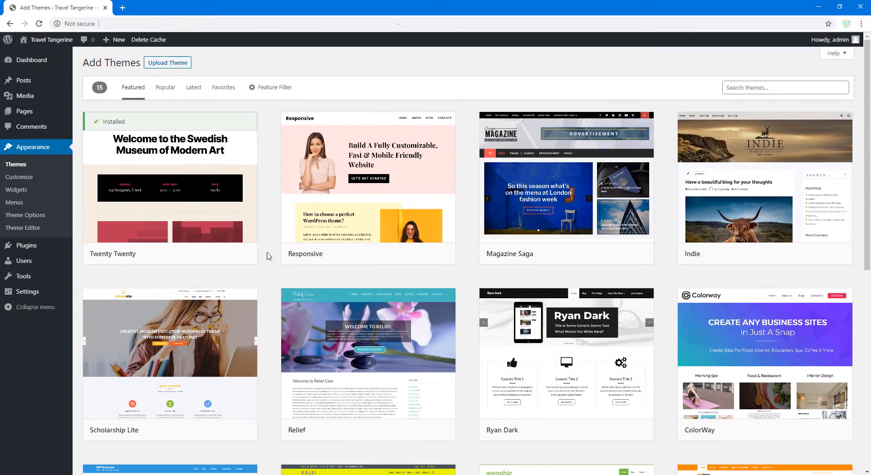
# Show the popular themes, switch to the latest ones and browse through their previews.
pyautogui.click(165, 88)
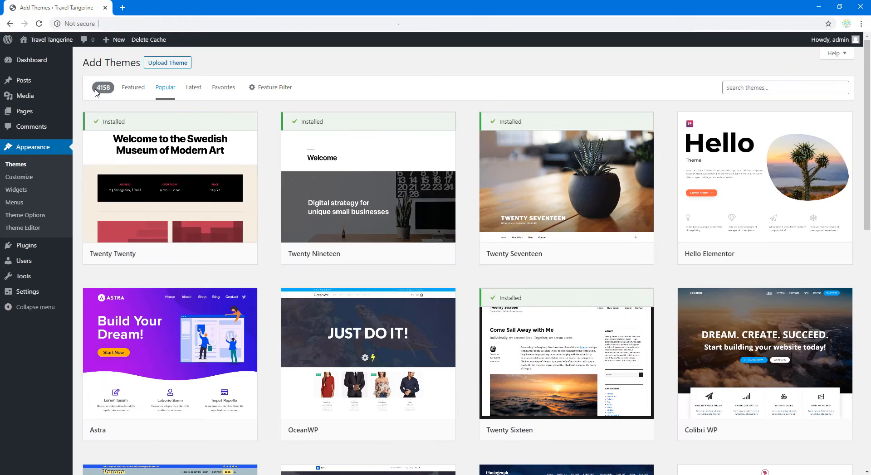
pyautogui.click(199, 89)
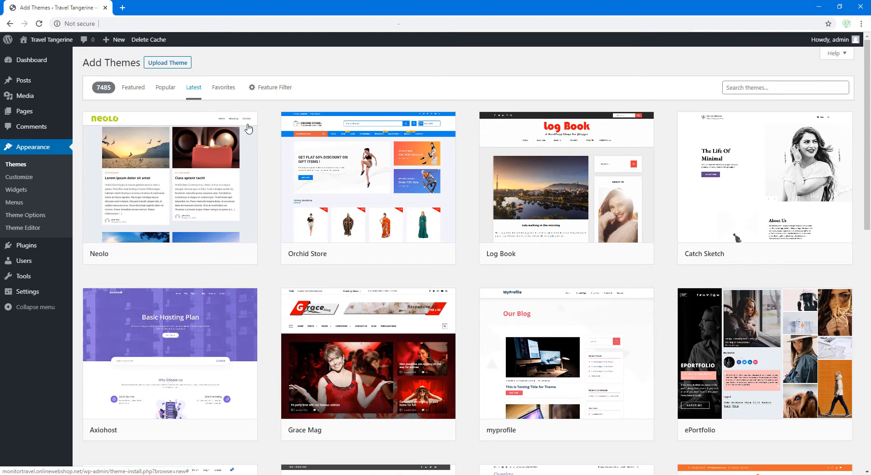
pyautogui.moveTo(248, 171)
pyautogui.scroll(-11, 265, 208)
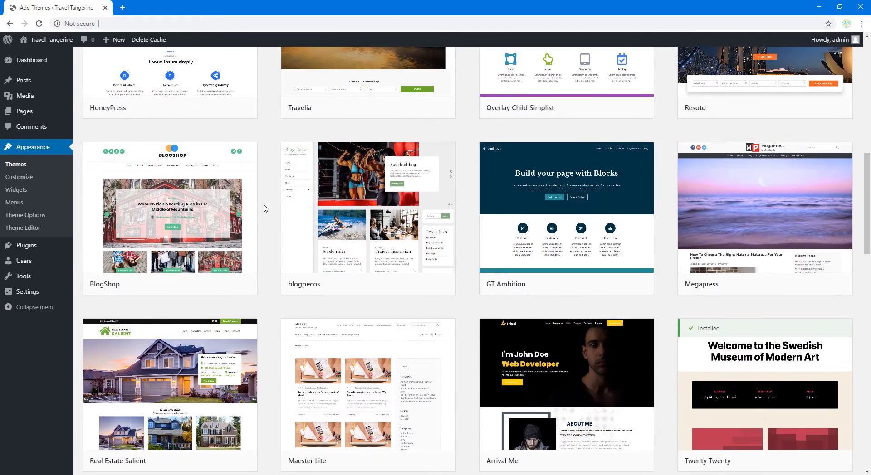
pyautogui.scroll(-2, 266, 208)
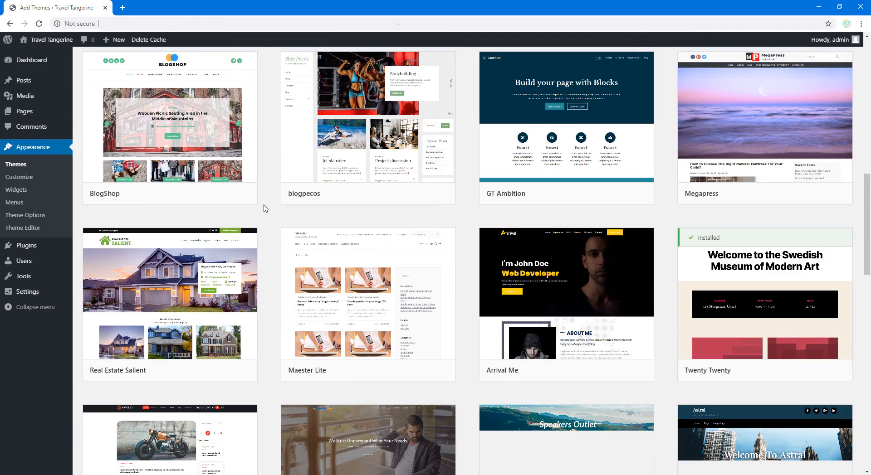
# Find the Receptar theme in the theme directory, install it and activate it on the site.
pyautogui.scroll(-4, 265, 208)
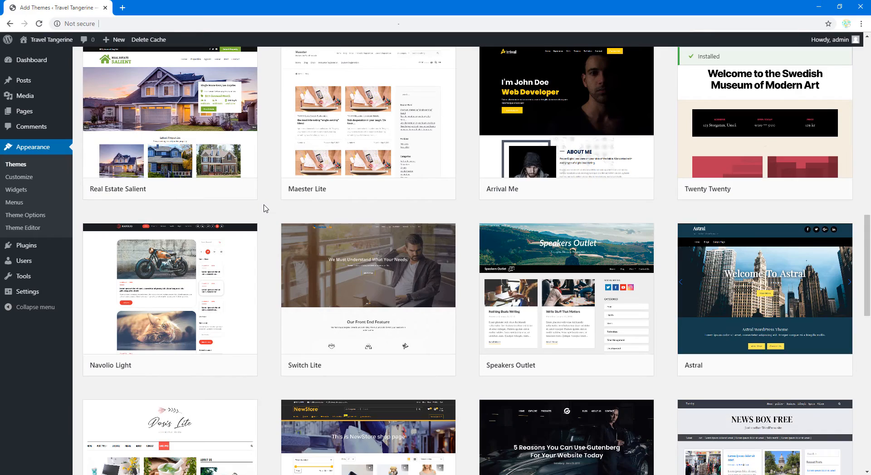
pyautogui.scroll(17, 265, 208)
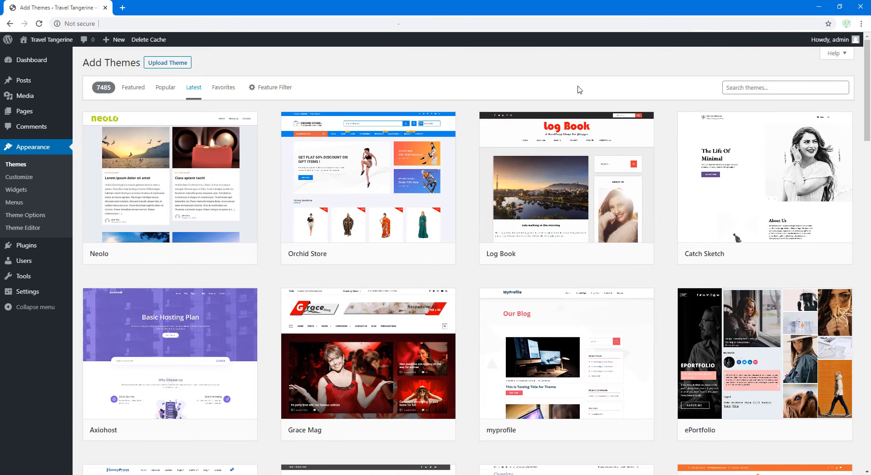
pyautogui.click(766, 87)
pyautogui.write('Receptar')
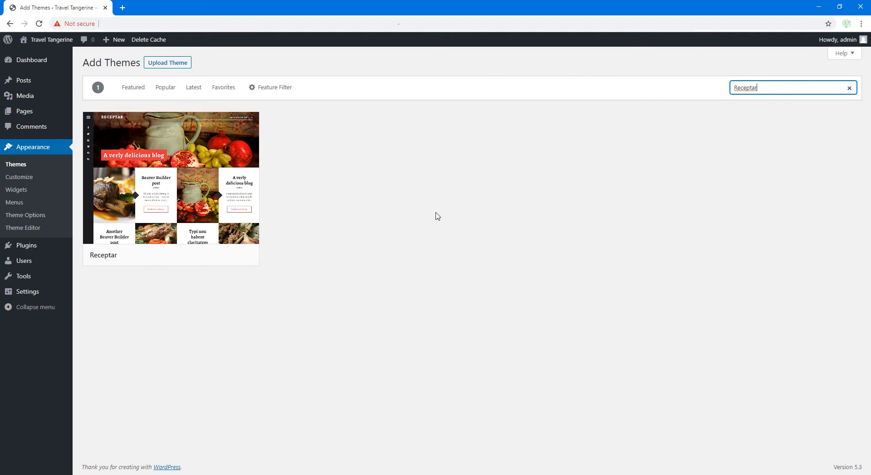
pyautogui.moveTo(190, 182)
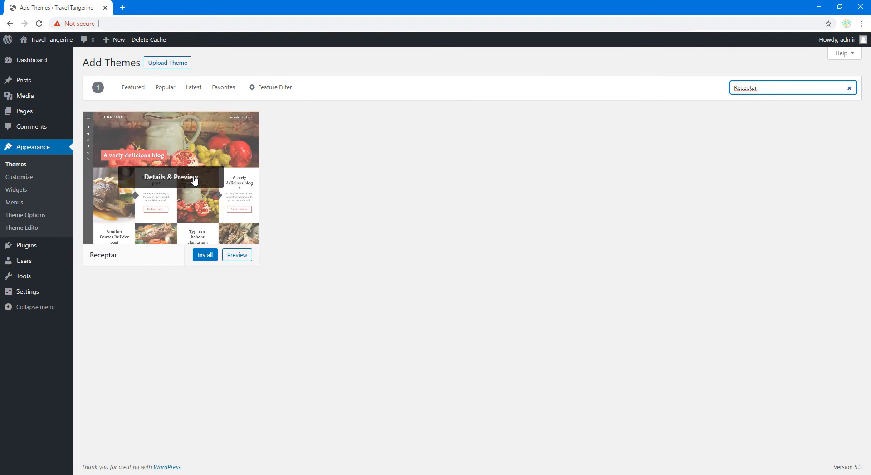
pyautogui.click(204, 257)
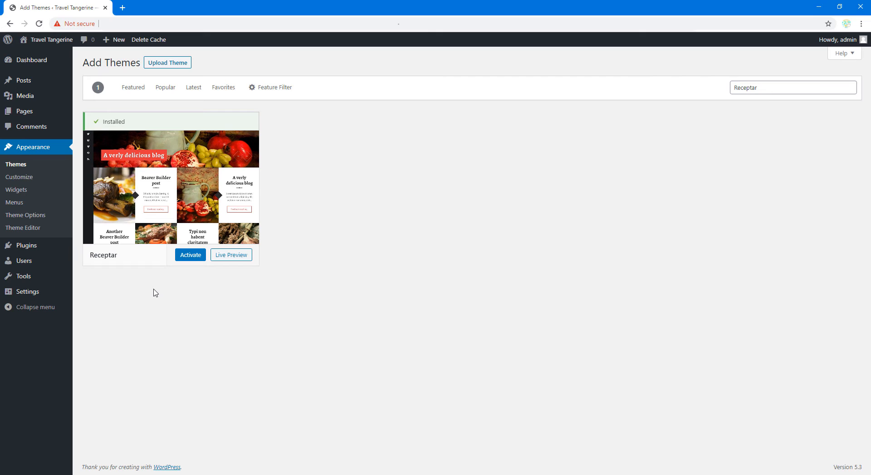
pyautogui.click(185, 260)
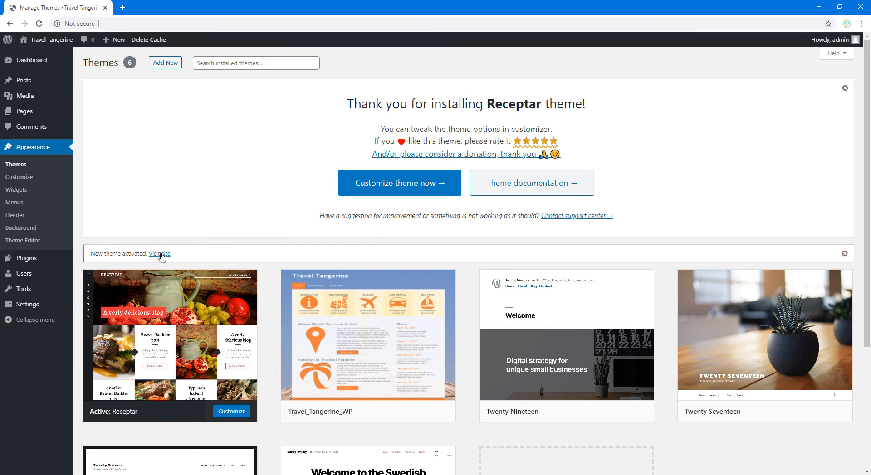
pyautogui.moveTo(321, 106); pyautogui.dragTo(586, 104)
pyautogui.click(571, 101)
# Open the general settings and replace the site title with "Monitor Travel".
pyautogui.moveTo(60, 309)
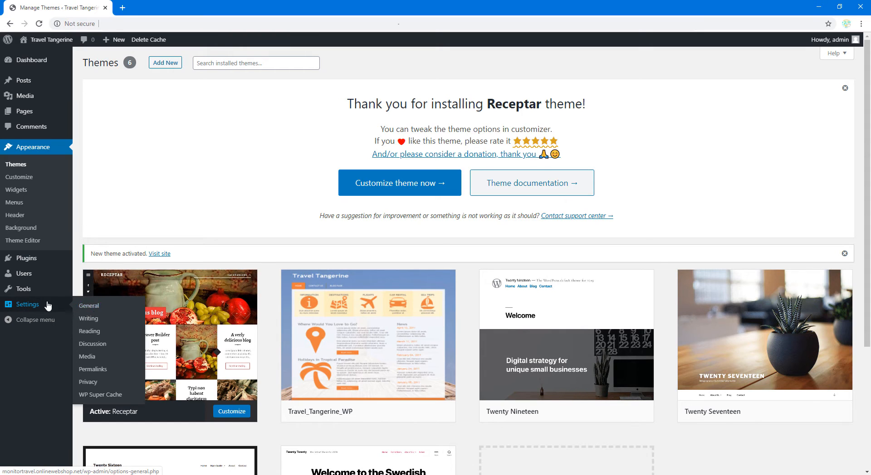
pyautogui.click(86, 308)
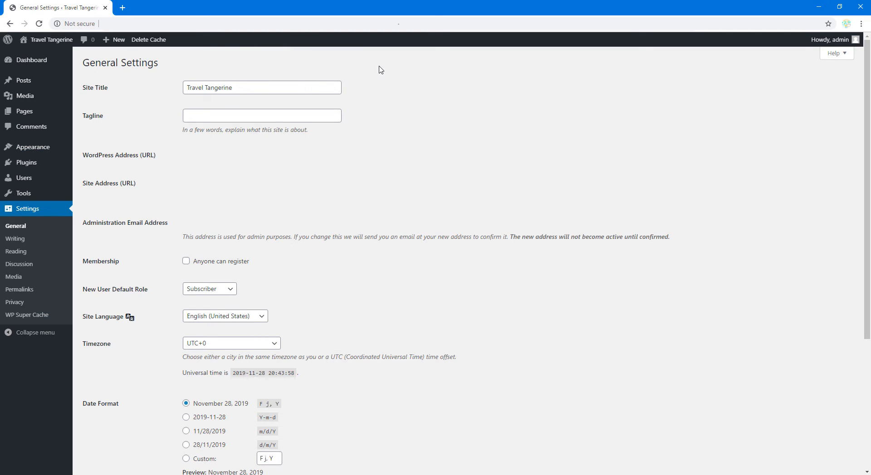
pyautogui.moveTo(296, 90); pyautogui.dragTo(175, 101)
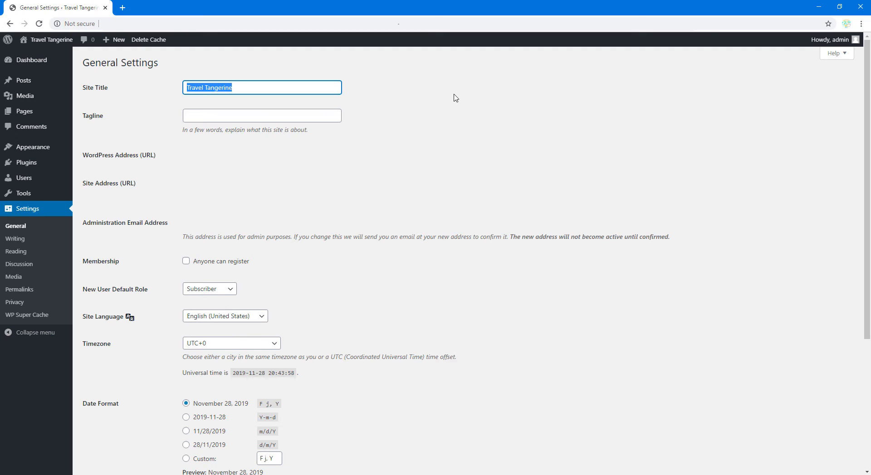
pyautogui.write('Mo')
pyautogui.press('BackSpace')
pyautogui.press('BackSpace')
pyautogui.write('Mon')
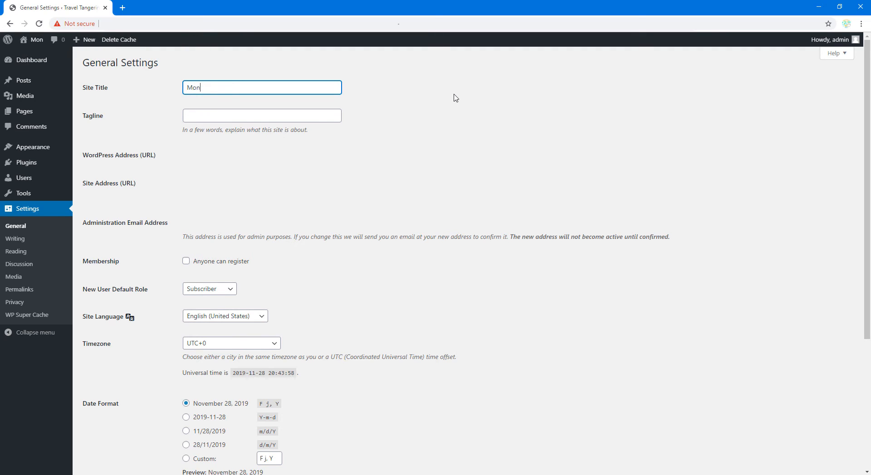
pyautogui.write('itor Travel')
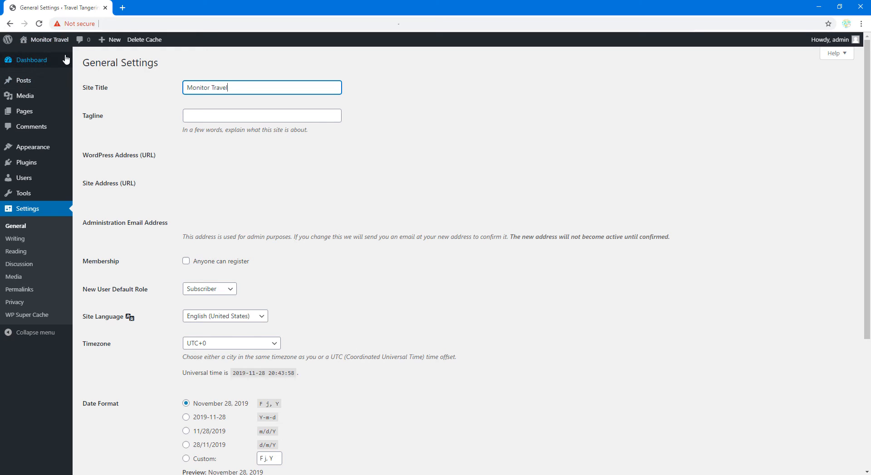
# Set the tagline to "Your best portal for travel planning!" and save the general settings.
pyautogui.click(326, 117)
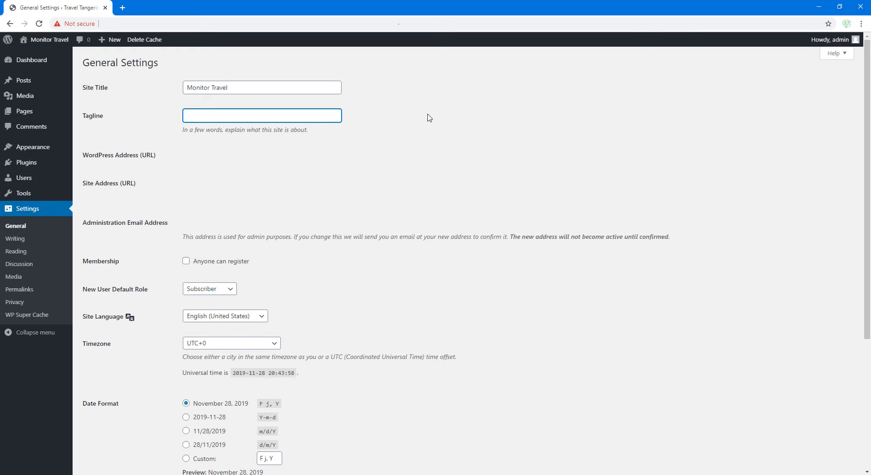
pyautogui.write('Your best portal for travel planning!')
pyautogui.scroll(-4, 637, 224)
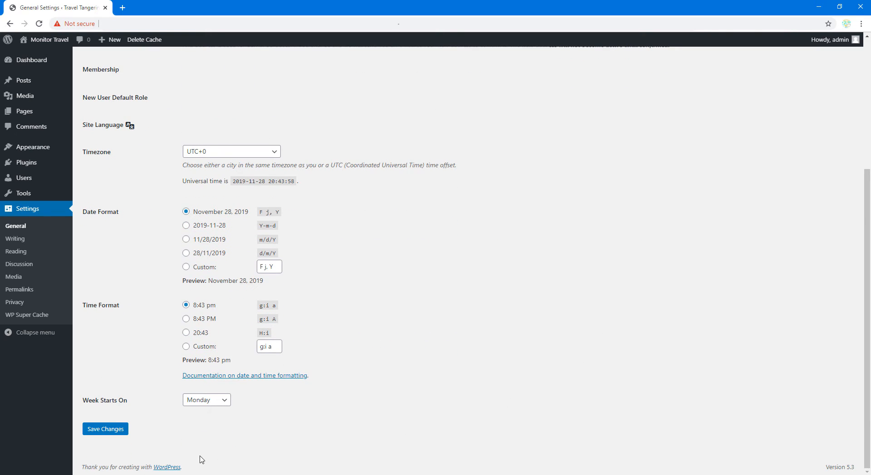
pyautogui.click(118, 431)
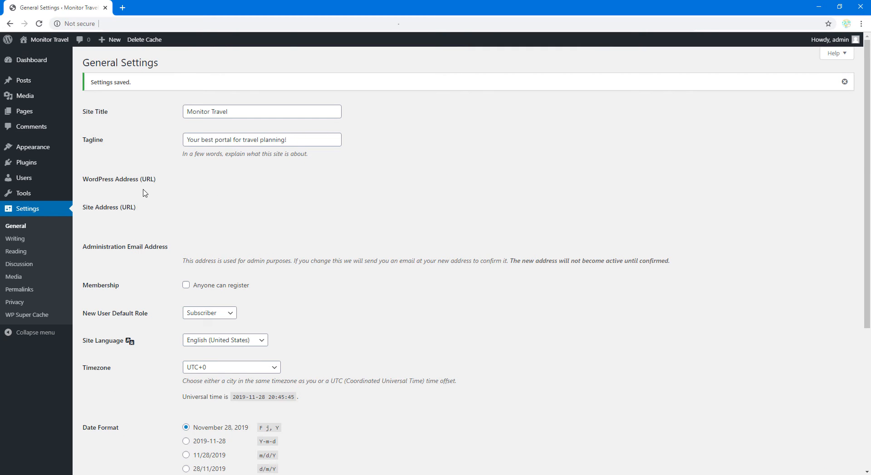
# Open the live Monitor Travel site in a new browser tab and switch to it.
pyautogui.moveTo(58, 43)
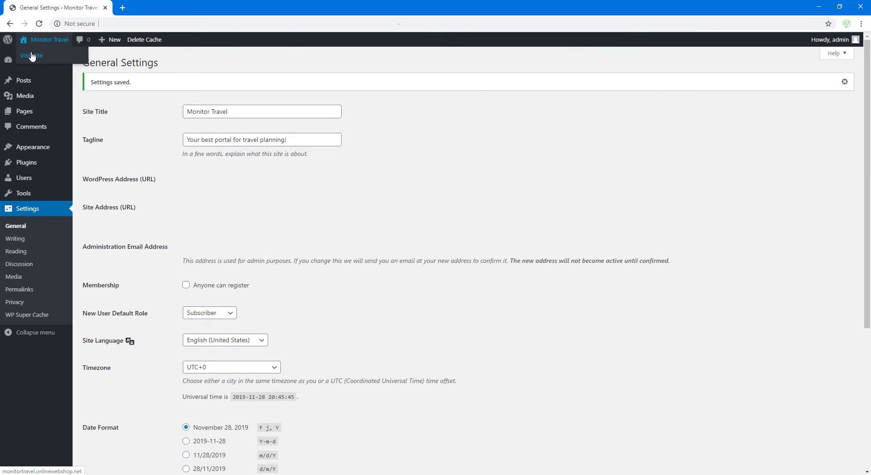
pyautogui.rightClick(30, 55)
pyautogui.click(52, 61)
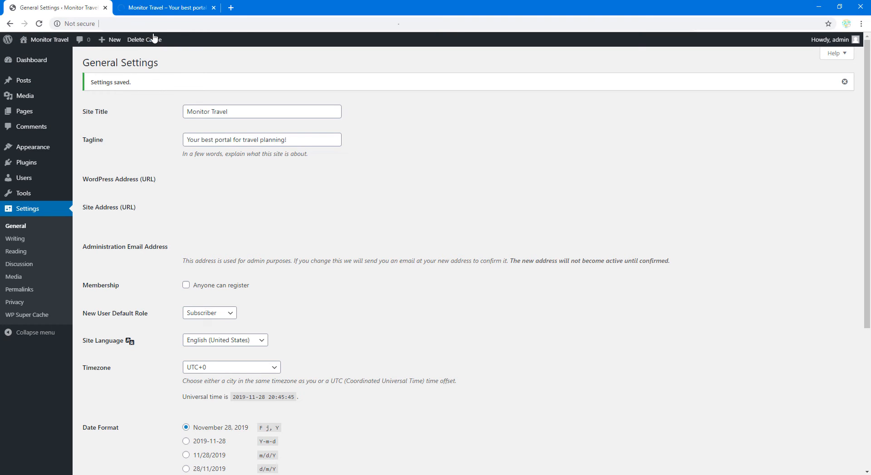
pyautogui.click(164, 6)
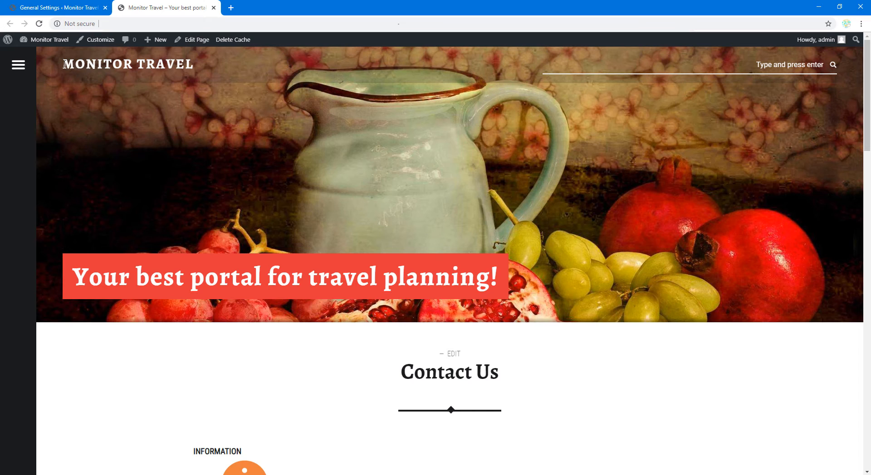
# Check the site title, the tagline and the page content down to the footer, and close the site's tab.
pyautogui.moveTo(65, 64); pyautogui.dragTo(198, 67)
pyautogui.moveTo(75, 280); pyautogui.dragTo(524, 291)
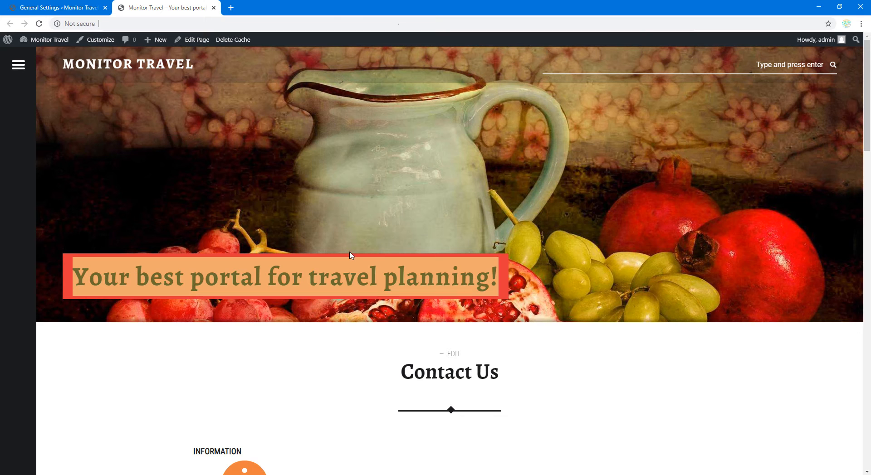
pyautogui.scroll(-15, 154, 289)
pyautogui.scroll(-10, 153, 289)
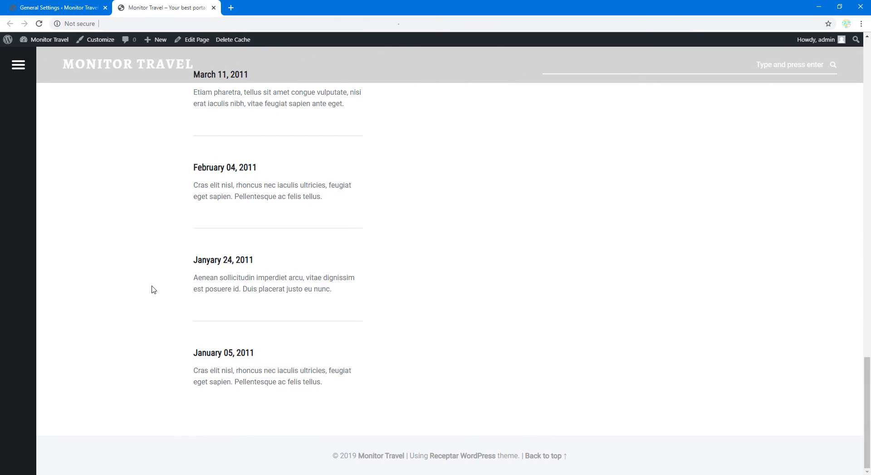
pyautogui.scroll(20, 153, 289)
pyautogui.scroll(5, 244, 300)
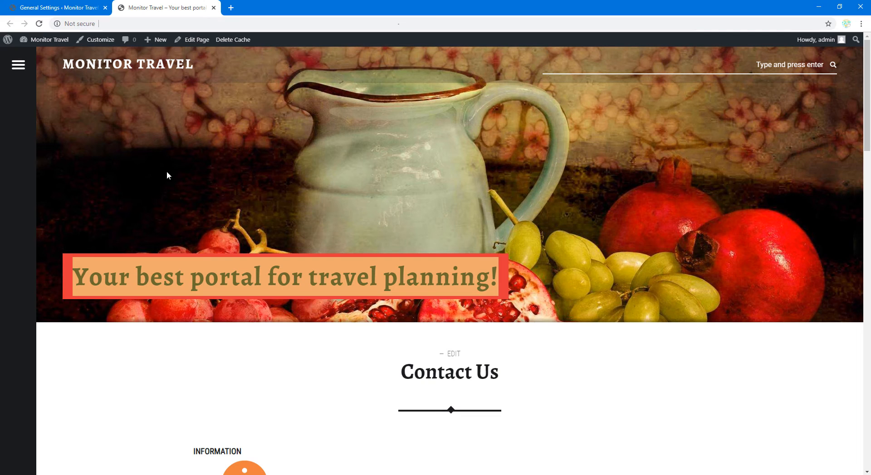
pyautogui.click(213, 7)
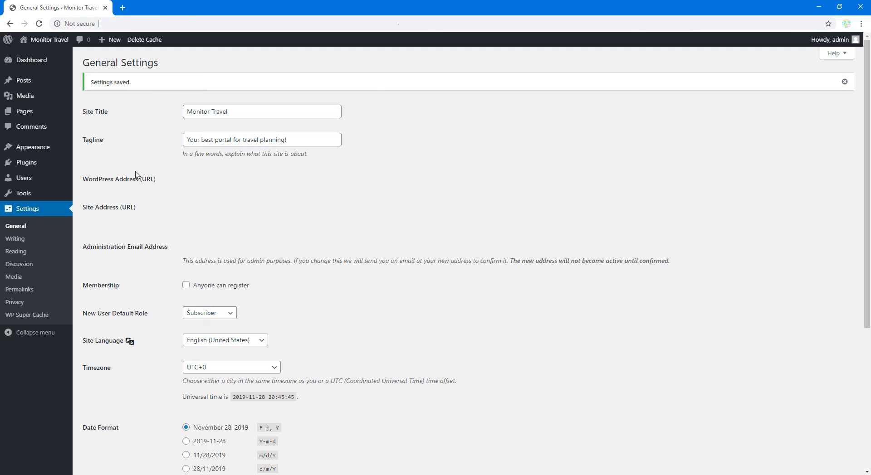
# Open the header image settings in the theme customizer and select Travel_Header.jpg from the media library for cropping.
pyautogui.moveTo(80, 149)
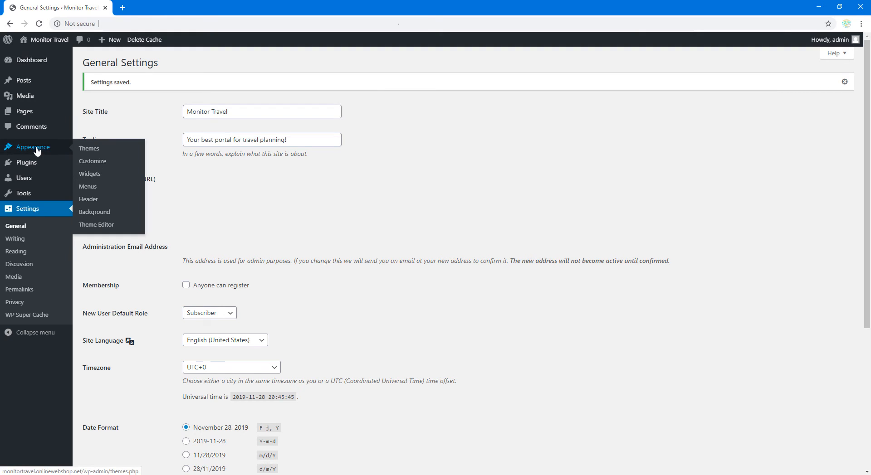
pyautogui.click(100, 162)
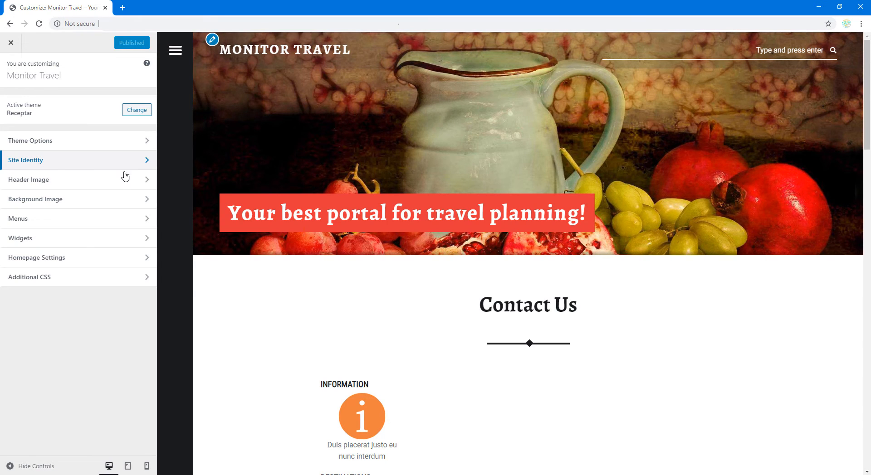
pyautogui.click(120, 181)
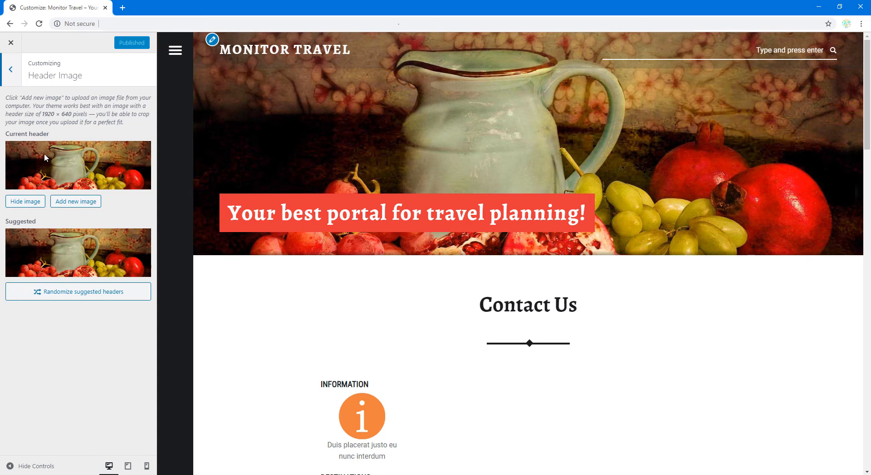
pyautogui.click(79, 210)
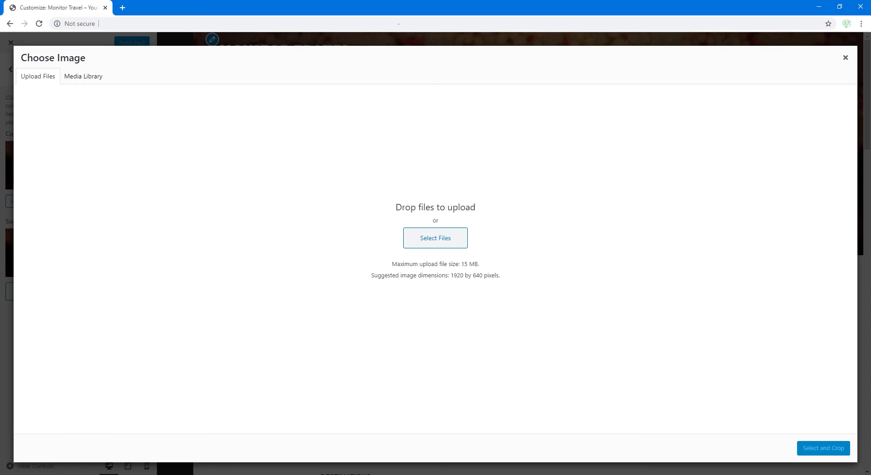
pyautogui.moveTo(1, 193); pyautogui.dragTo(294, 192)
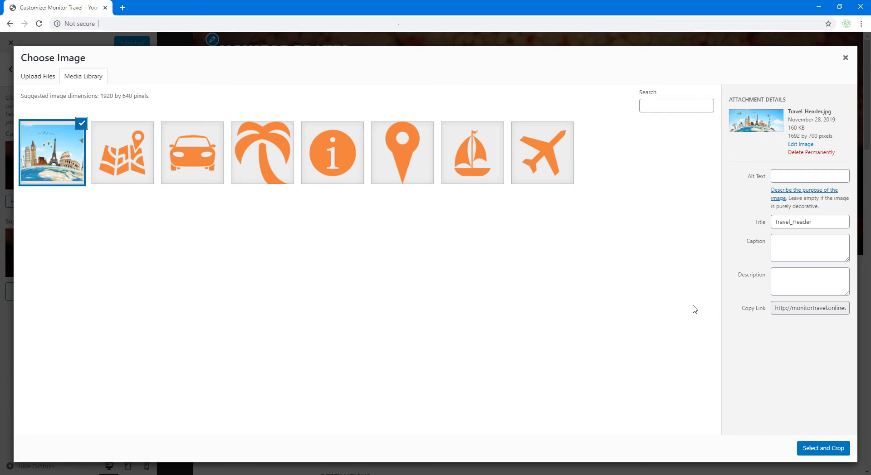
pyautogui.click(812, 449)
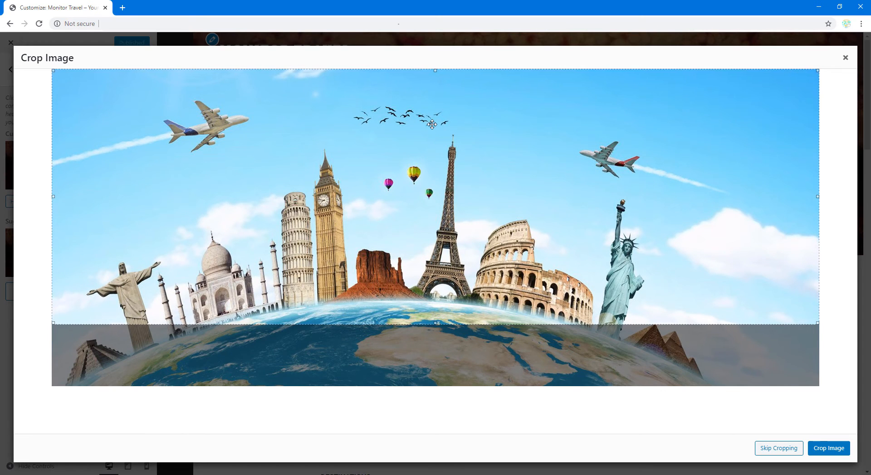
# Move the crop area down to about the middle of the picture, crop the header image and publish the change.
pyautogui.moveTo(431, 135); pyautogui.dragTo(423, 152)
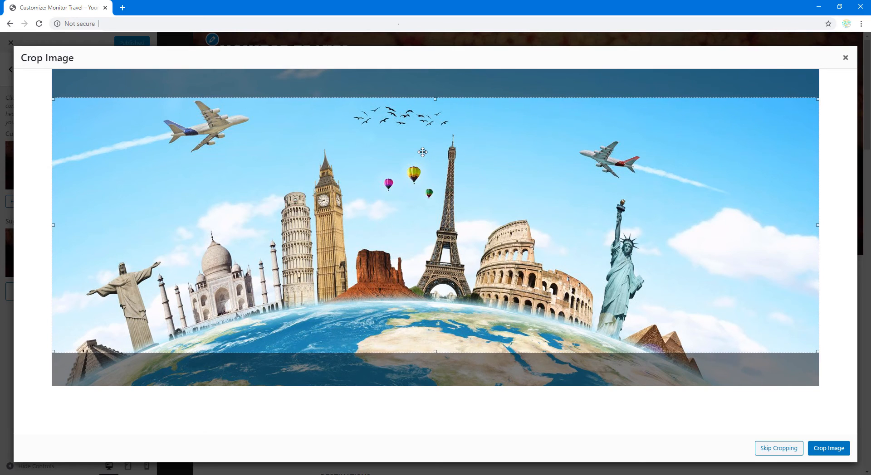
pyautogui.click(825, 450)
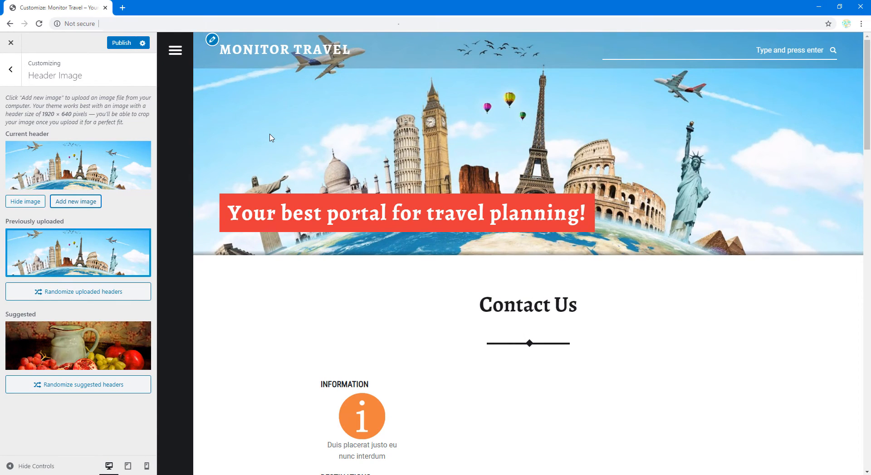
pyautogui.click(121, 46)
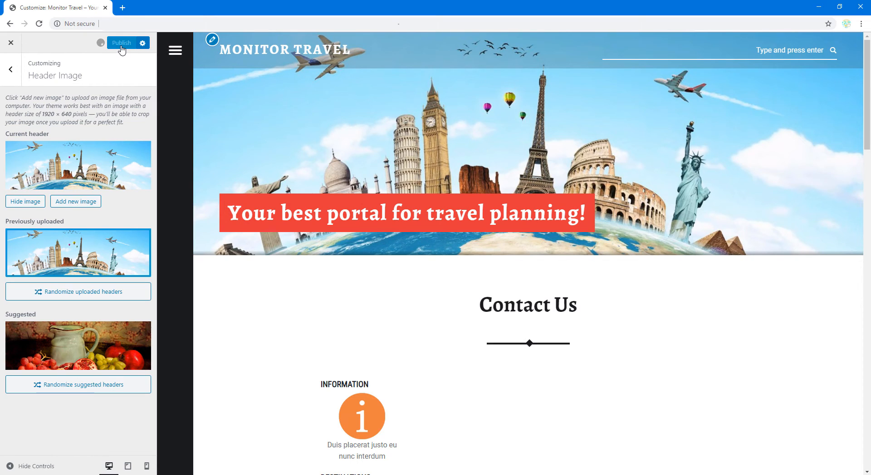
# In the theme options' accent colors, set the primary accent color to light blue #34bcdb.
pyautogui.click(12, 70)
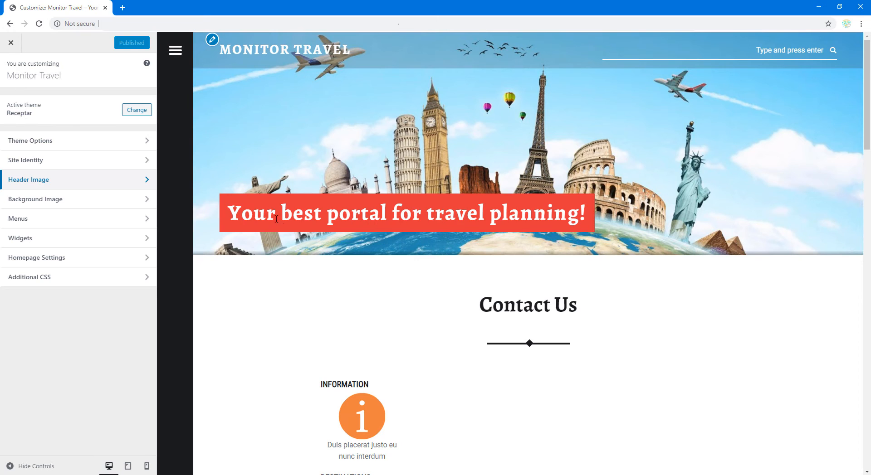
pyautogui.click(146, 140)
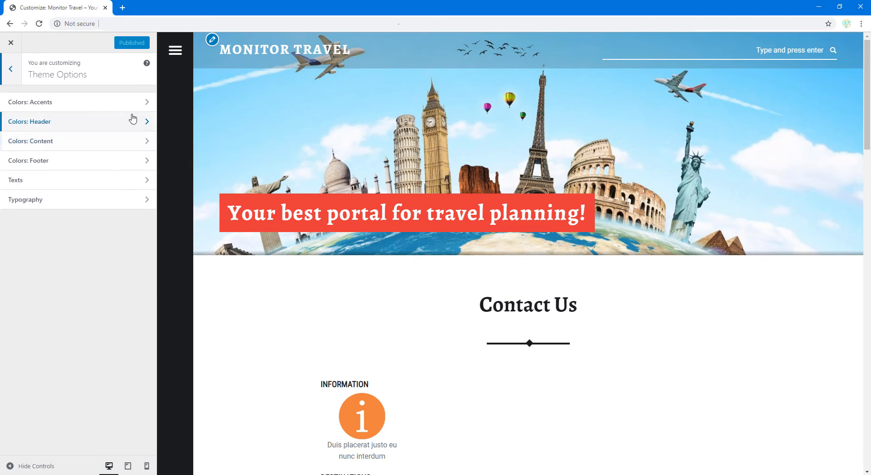
pyautogui.click(114, 104)
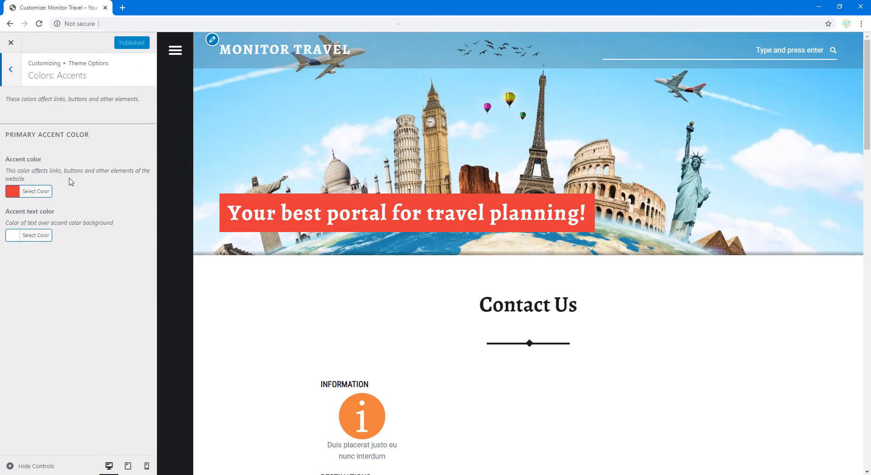
pyautogui.click(42, 191)
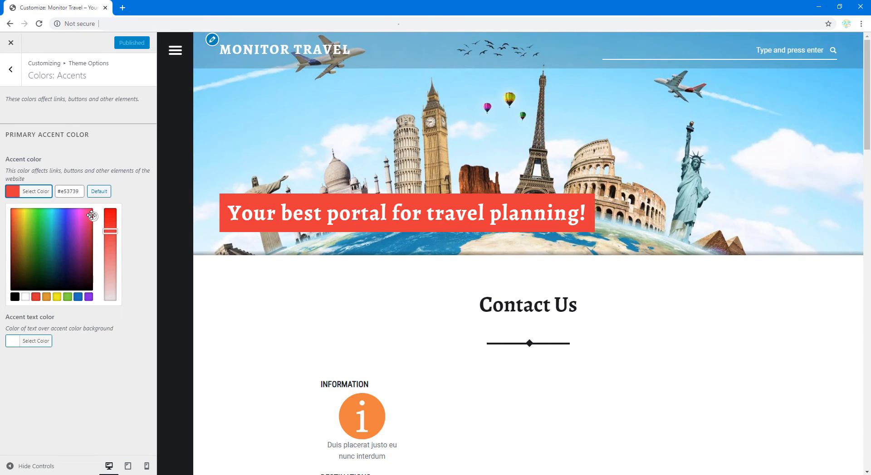
pyautogui.click(53, 218)
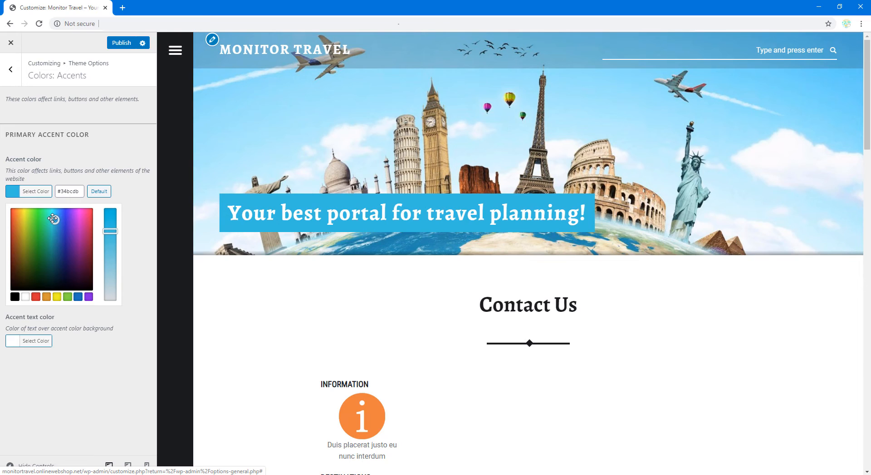
# Publish the accent color change, leave the theme customizer and return to the admin dashboard.
pyautogui.click(105, 350)
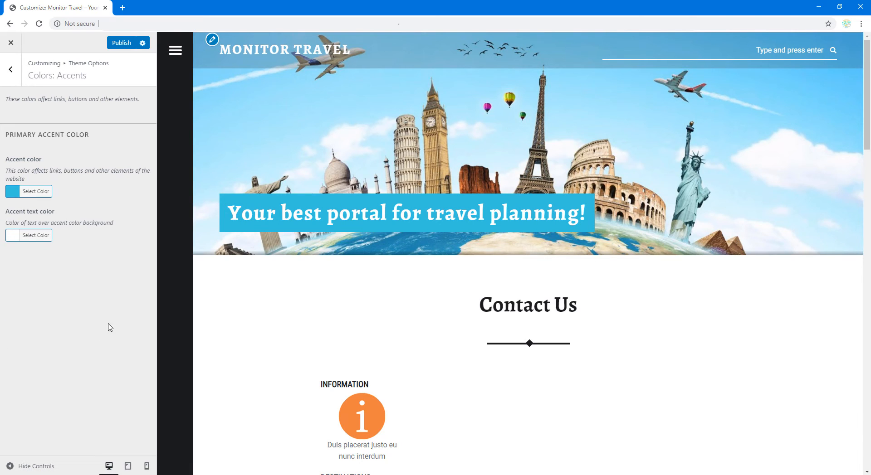
pyautogui.click(122, 43)
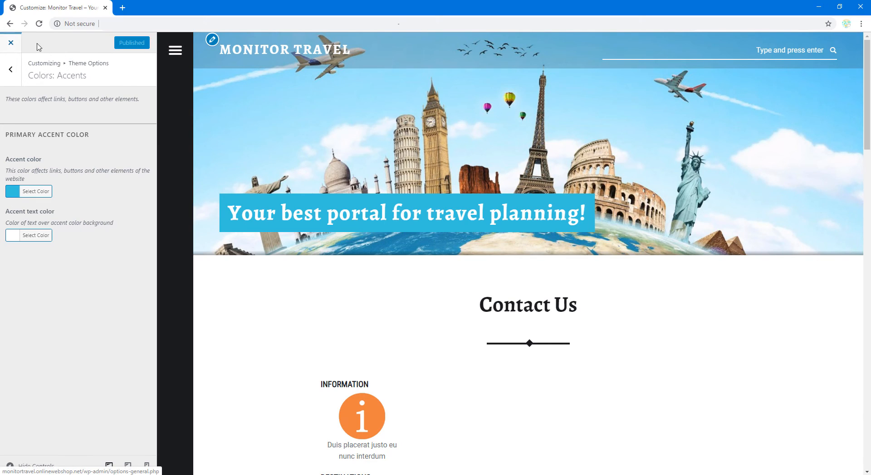
pyautogui.click(12, 44)
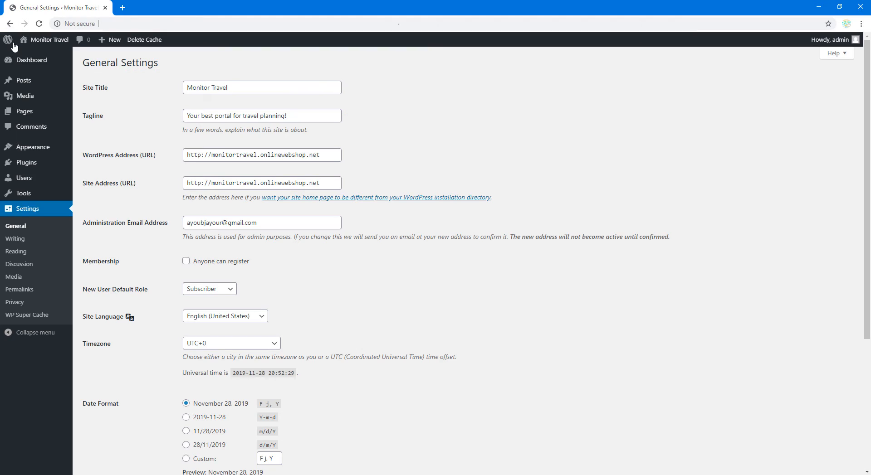
pyautogui.click(35, 62)
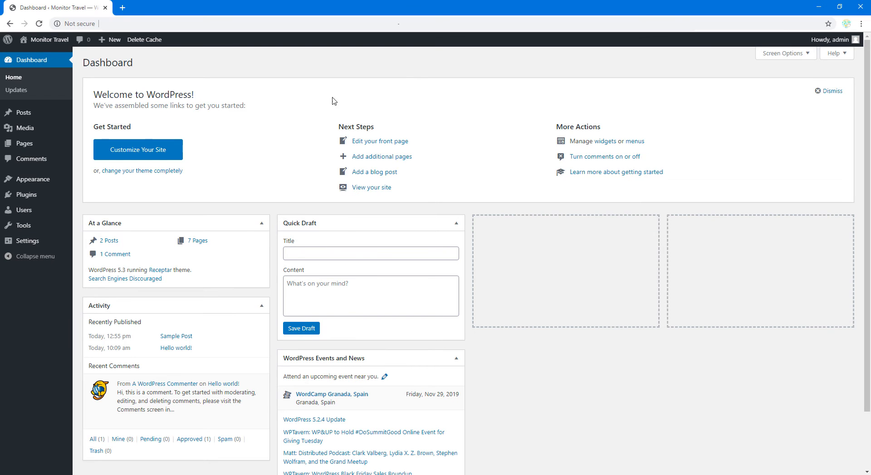
# View the live site in a new tab, check the Contact Us heading on the front page and close the tab.
pyautogui.moveTo(46, 40)
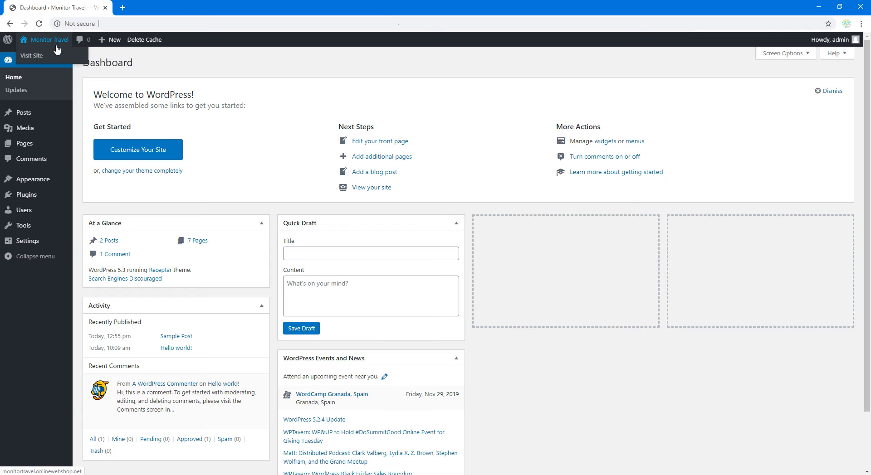
pyautogui.rightClick(35, 60)
pyautogui.click(63, 63)
pyautogui.click(155, 7)
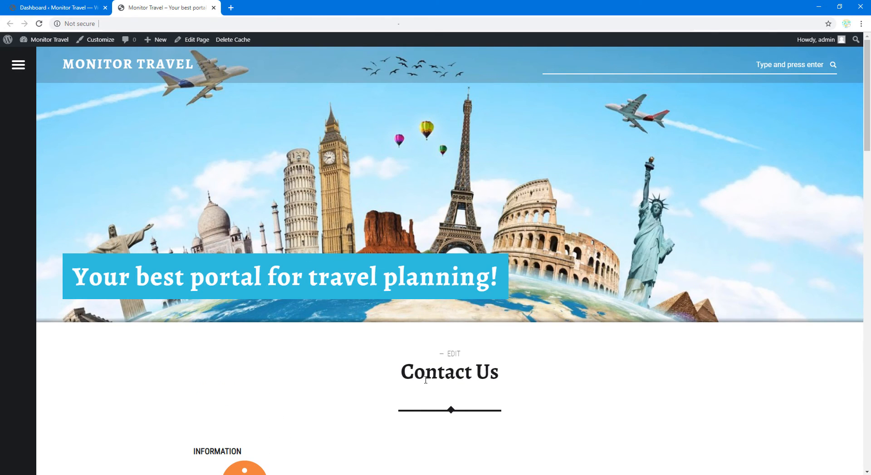
pyautogui.moveTo(381, 372); pyautogui.dragTo(528, 373)
pyautogui.click(527, 370)
pyautogui.click(214, 8)
# In the reading settings, make the homepage display your latest posts instead of a static page and save the changes.
pyautogui.moveTo(48, 245)
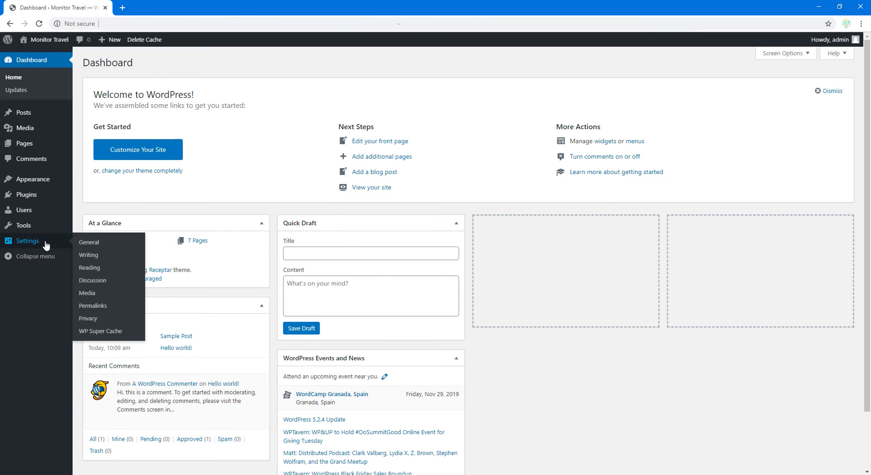
pyautogui.click(89, 268)
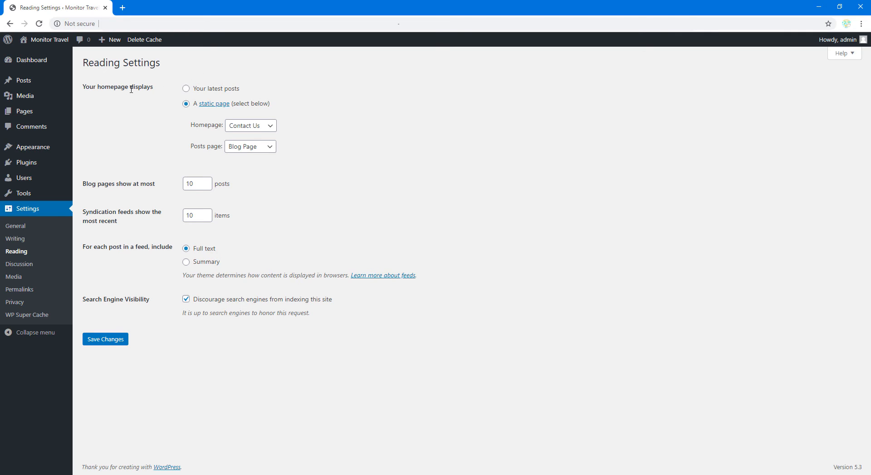
pyautogui.click(186, 88)
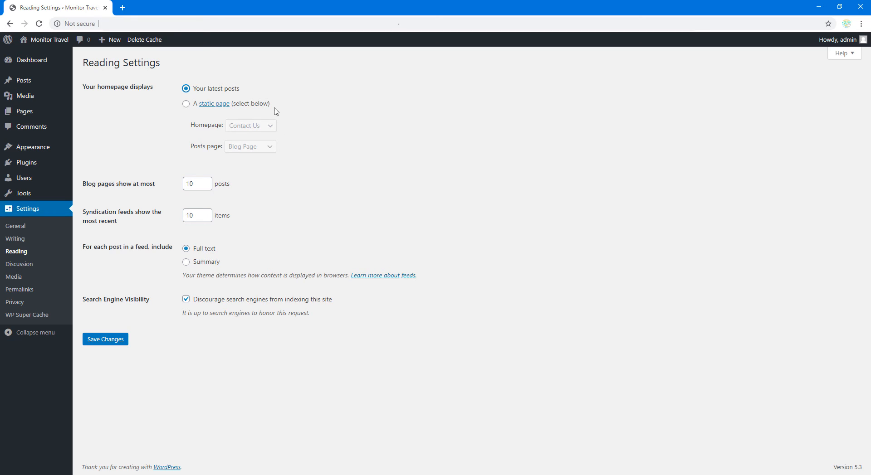
pyautogui.click(259, 108)
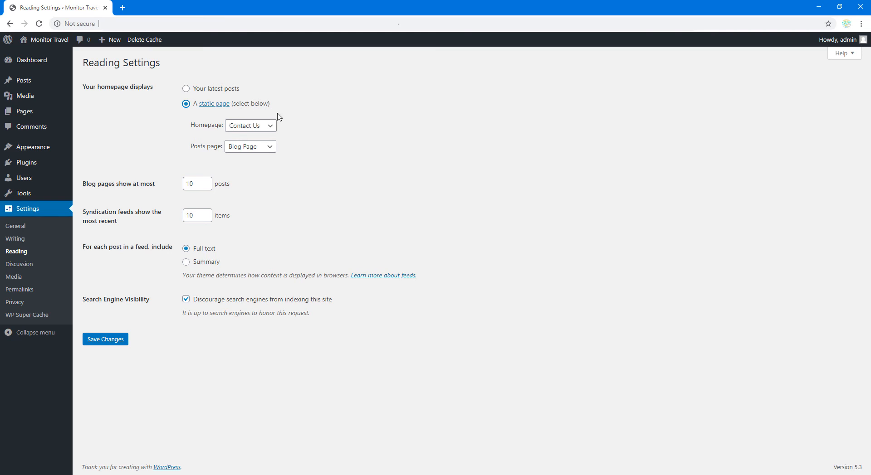
pyautogui.click(272, 126)
pyautogui.click(317, 142)
pyautogui.click(228, 92)
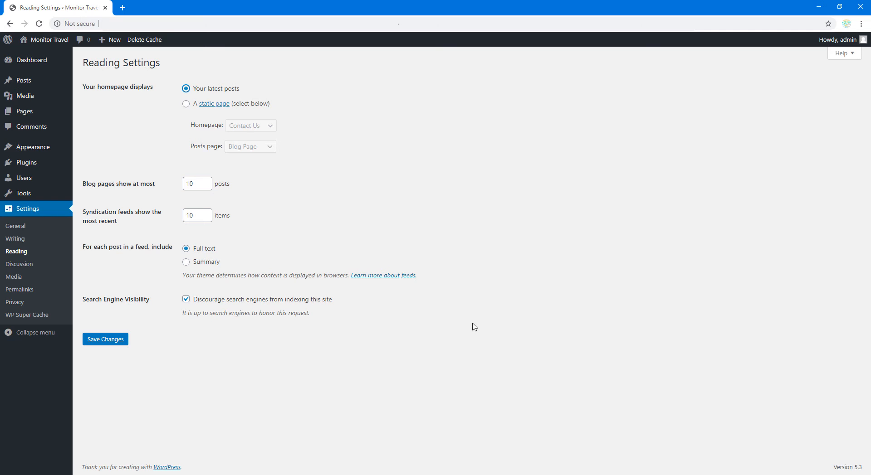
pyautogui.click(119, 342)
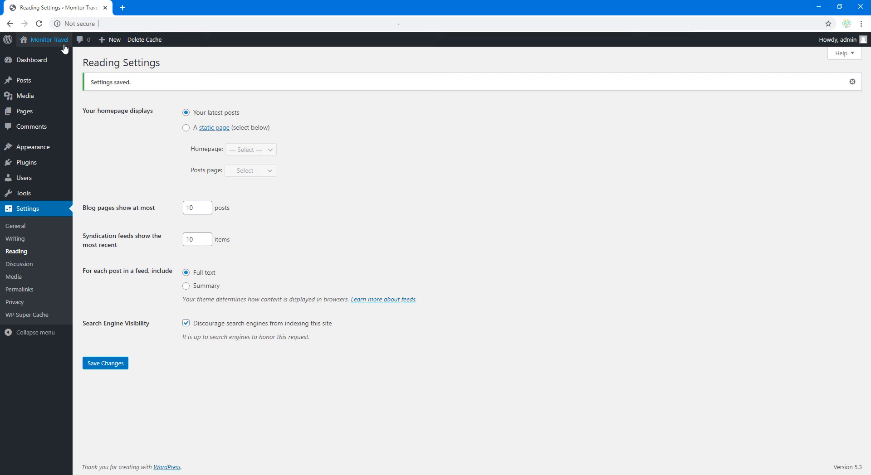
# View the live site in a new tab, check the posts under the header image and close the tab.
pyautogui.moveTo(58, 43)
pyautogui.middleClick(46, 56)
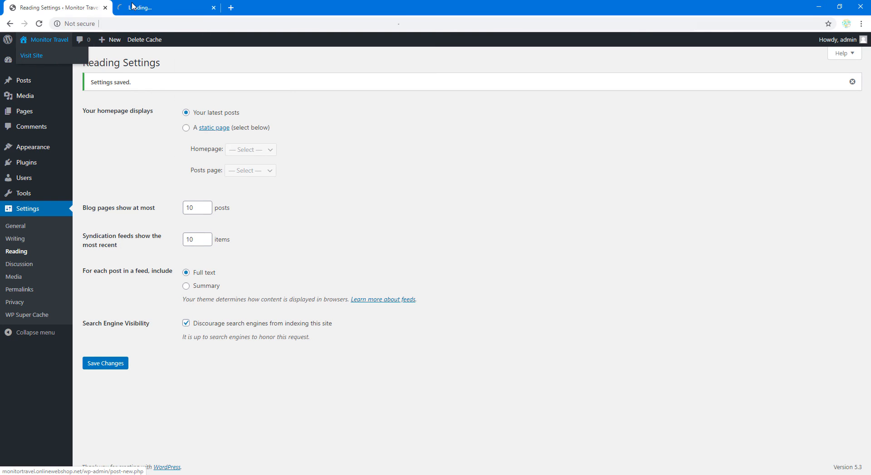
pyautogui.click(133, 5)
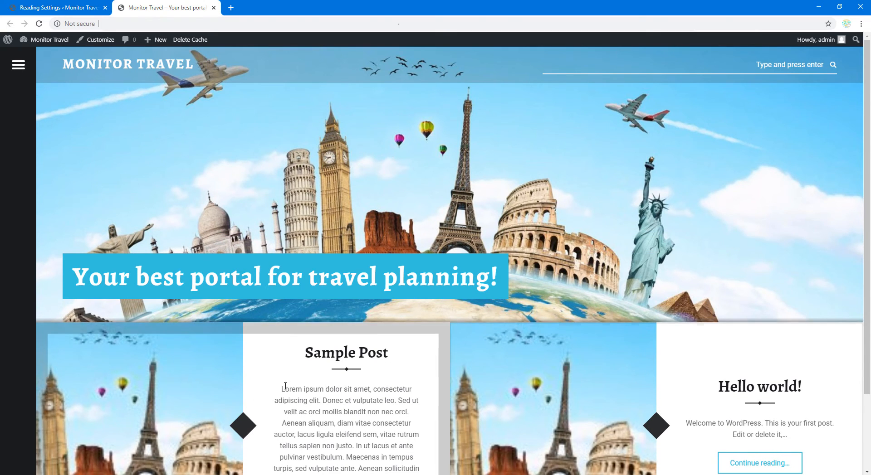
pyautogui.click(213, 8)
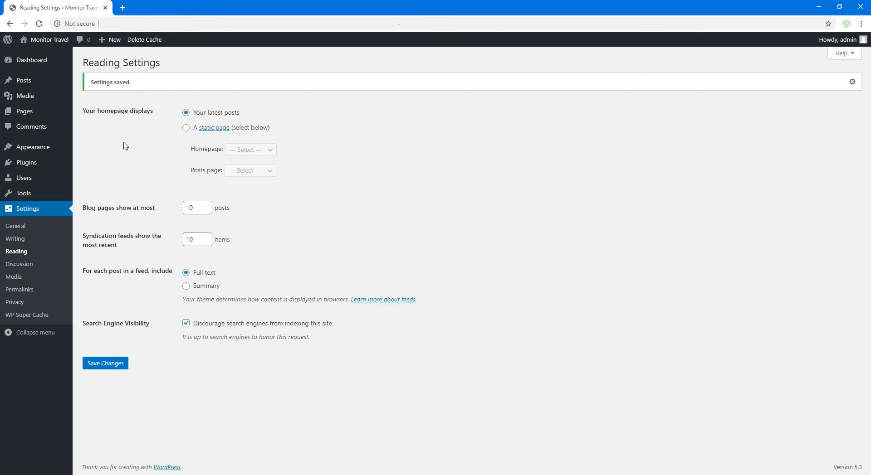
# Open the list of all posts, select every post and clear the selection again.
pyautogui.moveTo(33, 87)
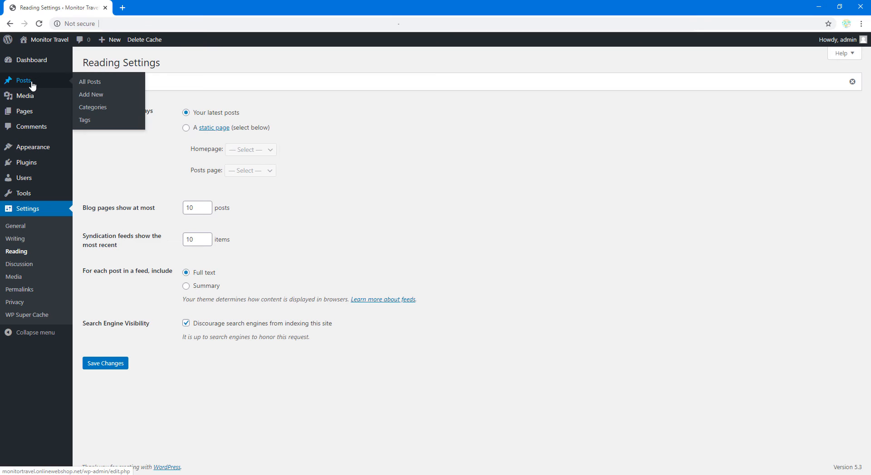
pyautogui.click(80, 82)
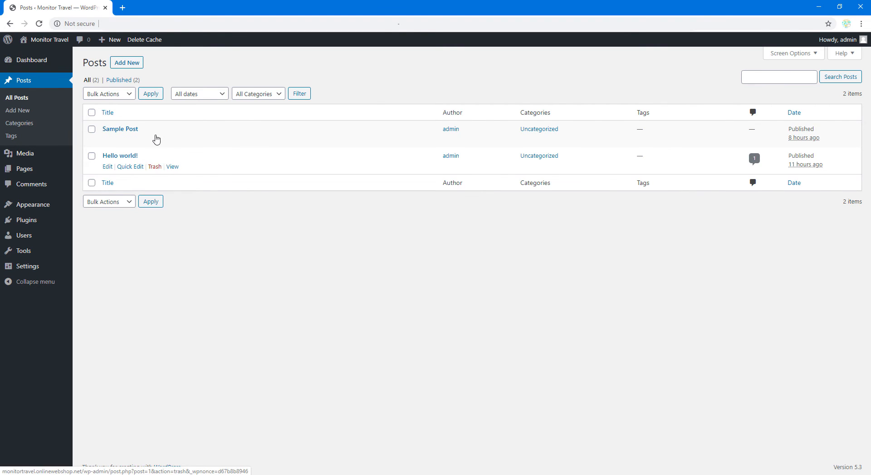
pyautogui.click(92, 113)
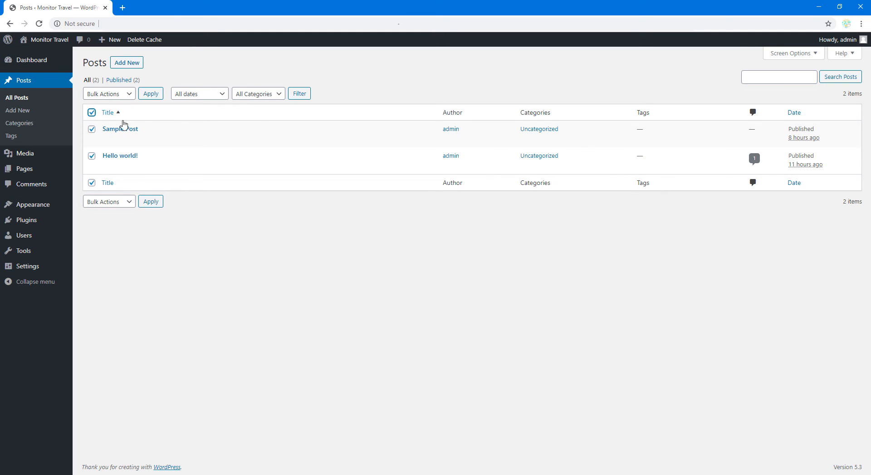
pyautogui.click(119, 97)
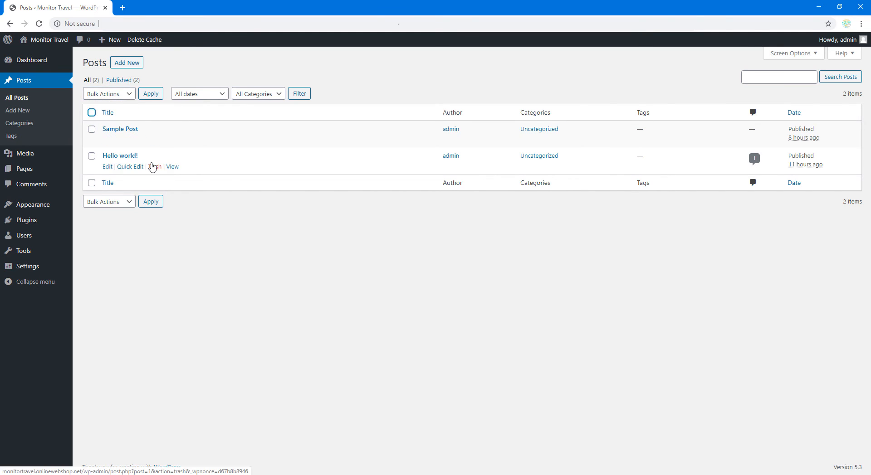
# Start a new post and give it the title "Visit London".
pyautogui.click(131, 64)
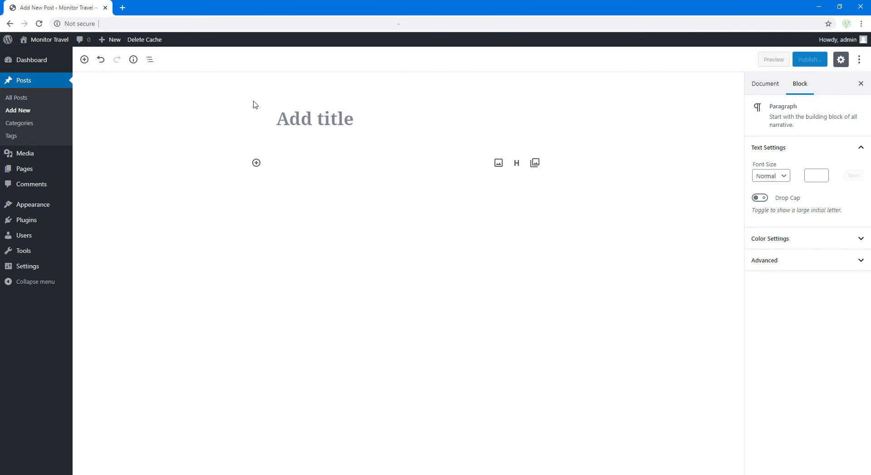
pyautogui.click(326, 122)
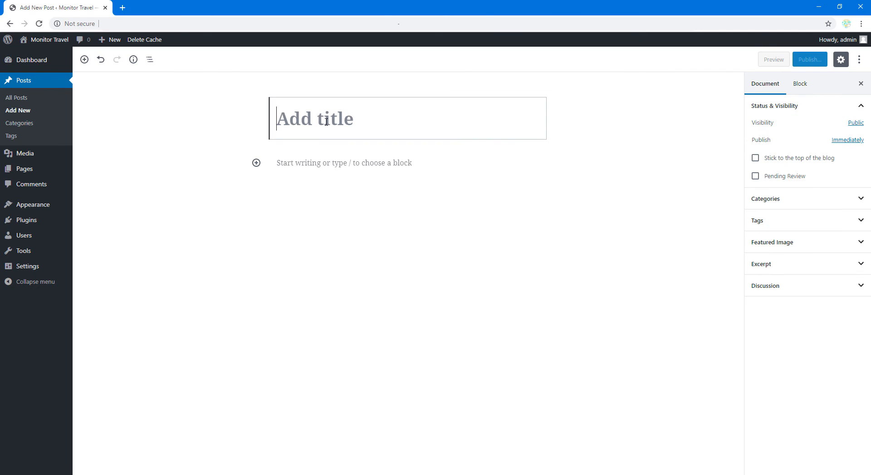
pyautogui.write('Visit')
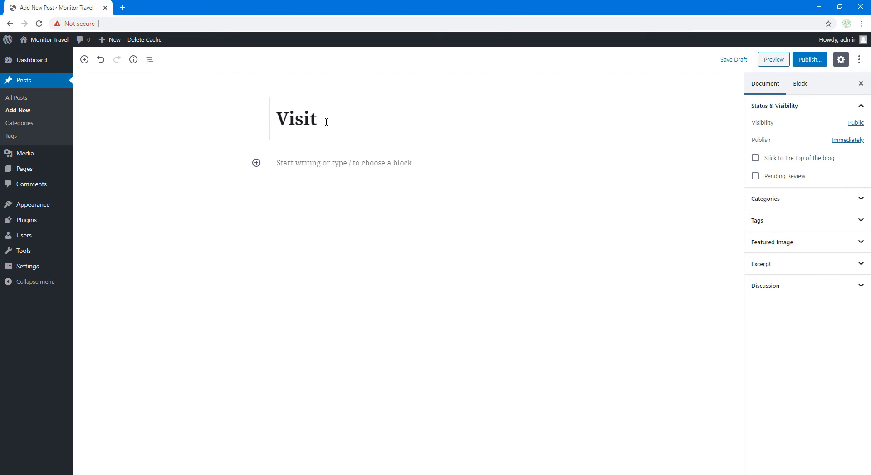
pyautogui.write(' London')
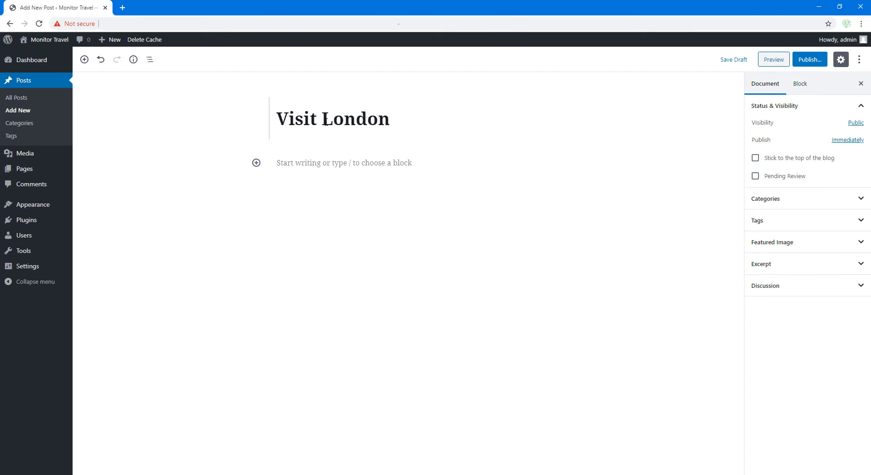
pyautogui.press('Return')
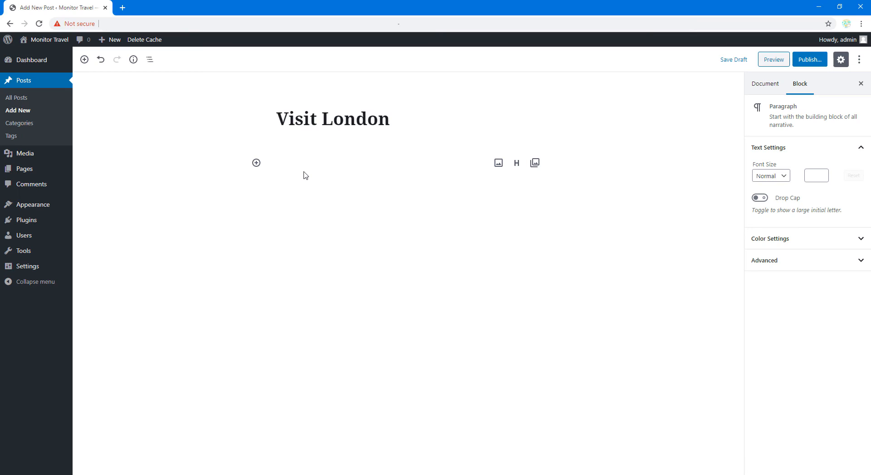
# Paste the copied article text about London into the post body and look over the pasted paragraphs.
pyautogui.hotkey('ctrl', 'v')
pyautogui.scroll(15, 204, 254)
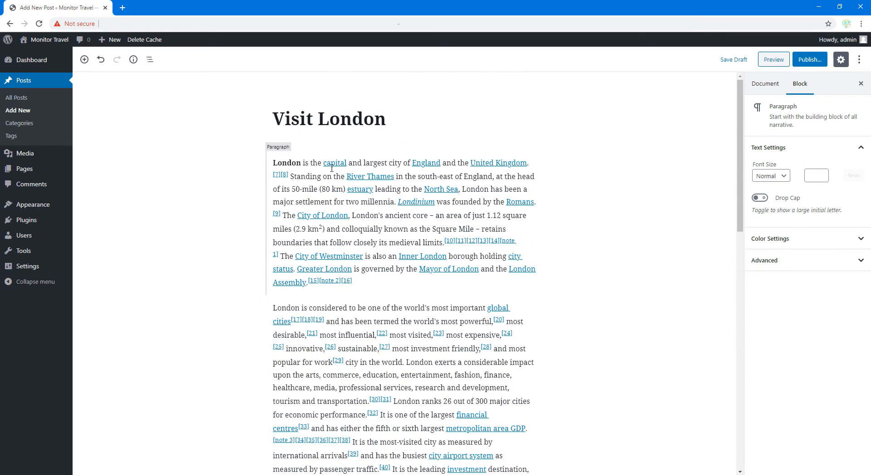
pyautogui.scroll(-13, 332, 168)
pyautogui.scroll(8, 243, 336)
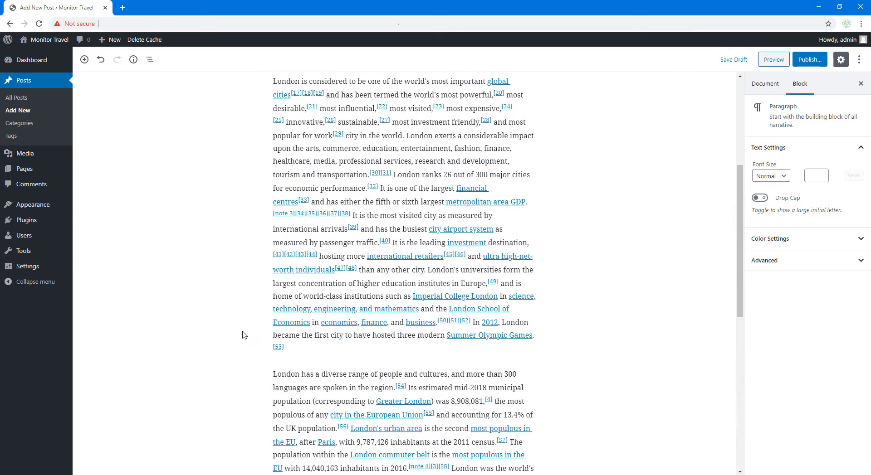
pyautogui.scroll(5, 244, 335)
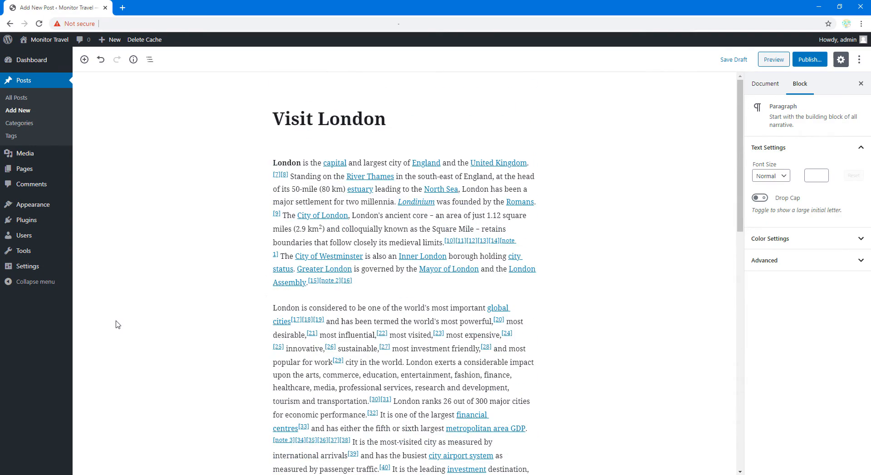
pyautogui.scroll(-4, 214, 225)
pyautogui.scroll(4, 272, 295)
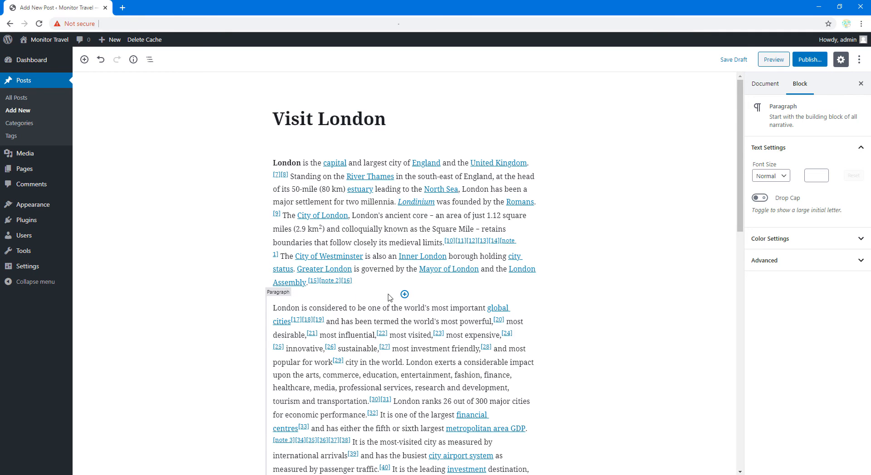
# Insert an image block between the first and second paragraphs and add the picture of Big Ben and the bridge to it.
pyautogui.click(404, 296)
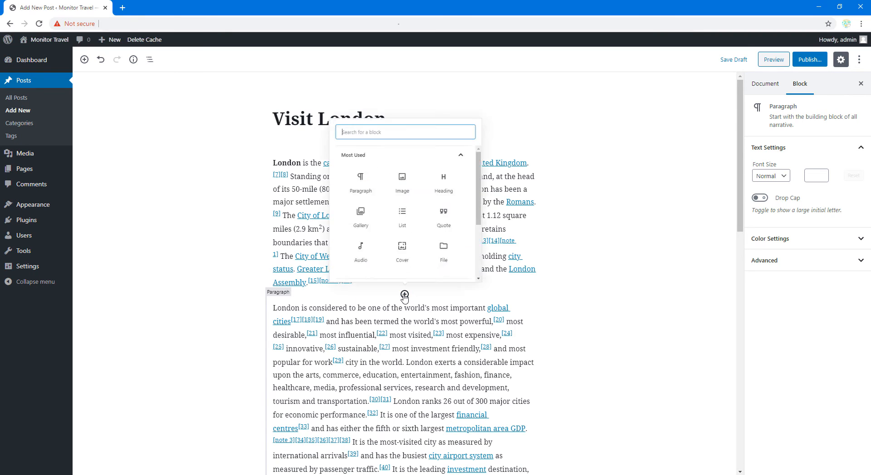
pyautogui.click(407, 163)
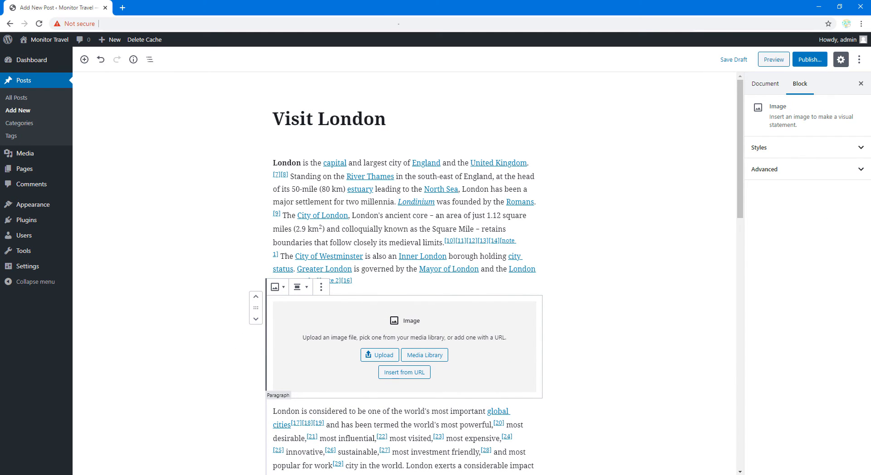
pyautogui.moveTo(155, 175); pyautogui.dragTo(309, 326)
pyautogui.scroll(-2, 249, 296)
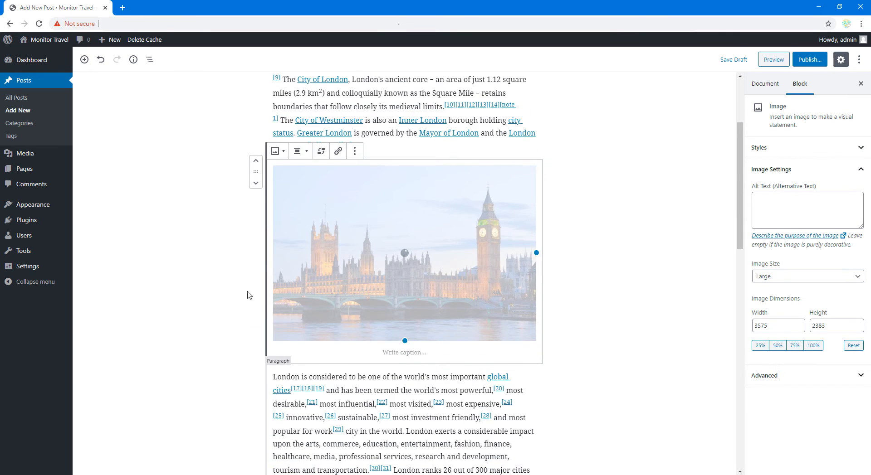
# Caption the Big Ben image "London's Big Ben".
pyautogui.click(404, 352)
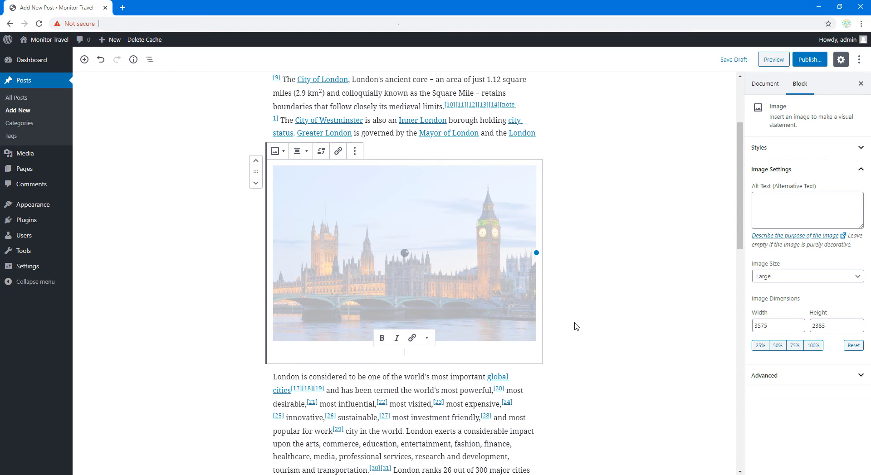
pyautogui.write('London')
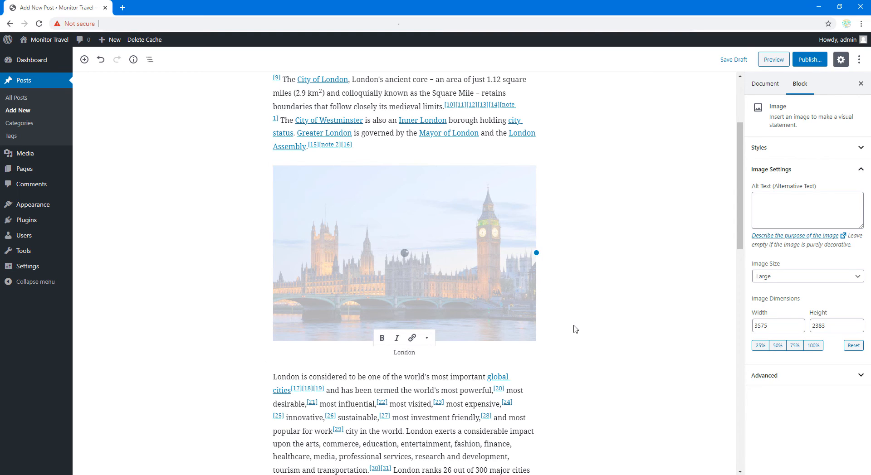
pyautogui.write("'s Big Ben")
pyautogui.scroll(-3, 563, 339)
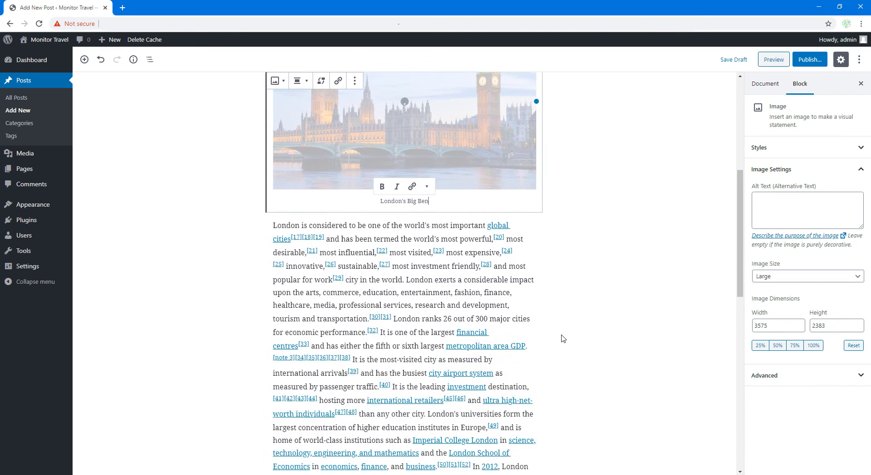
pyautogui.scroll(1, 563, 339)
pyautogui.scroll(-6, 562, 339)
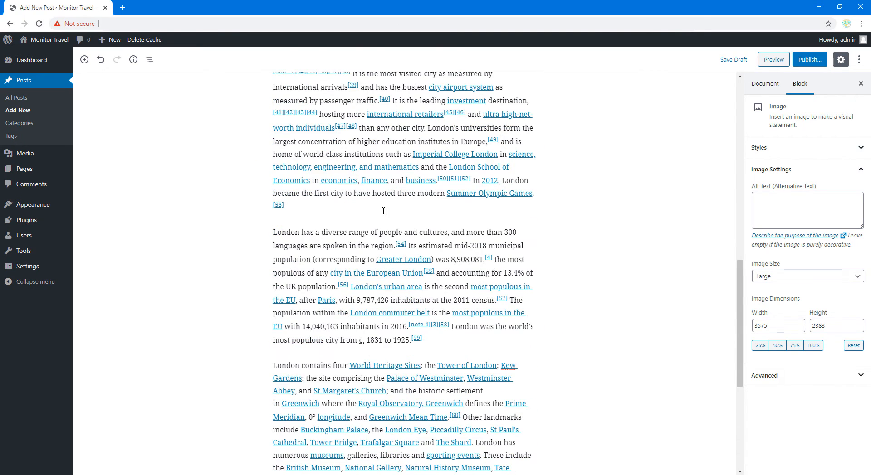
# Look over the "Visit London" post's paragraphs from the captioned image down to the end of the text.
pyautogui.scroll(-5, 421, 210)
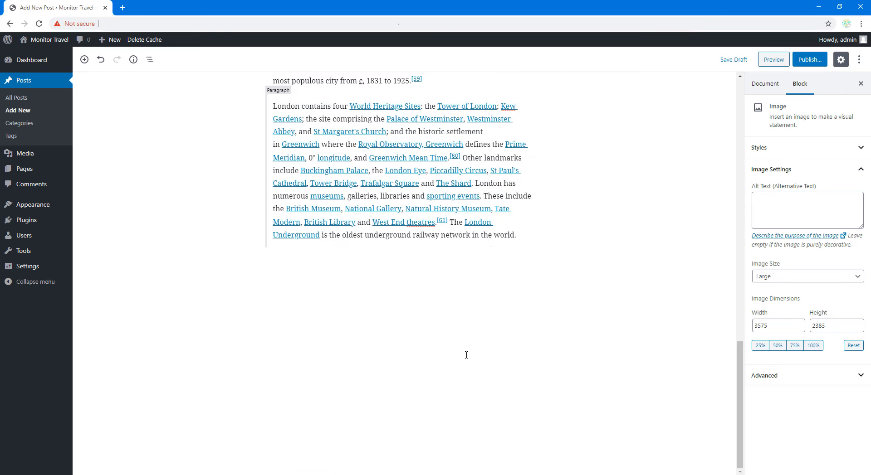
pyautogui.scroll(11, 467, 354)
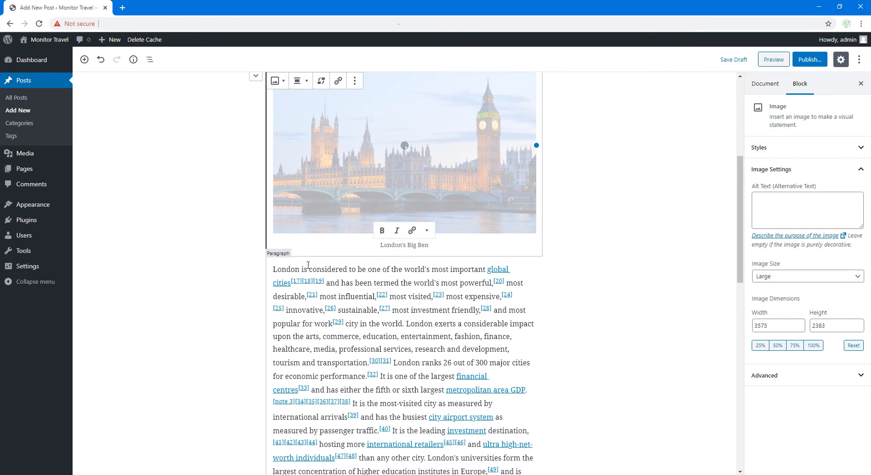
pyautogui.click(308, 265)
pyautogui.scroll(-11, 308, 266)
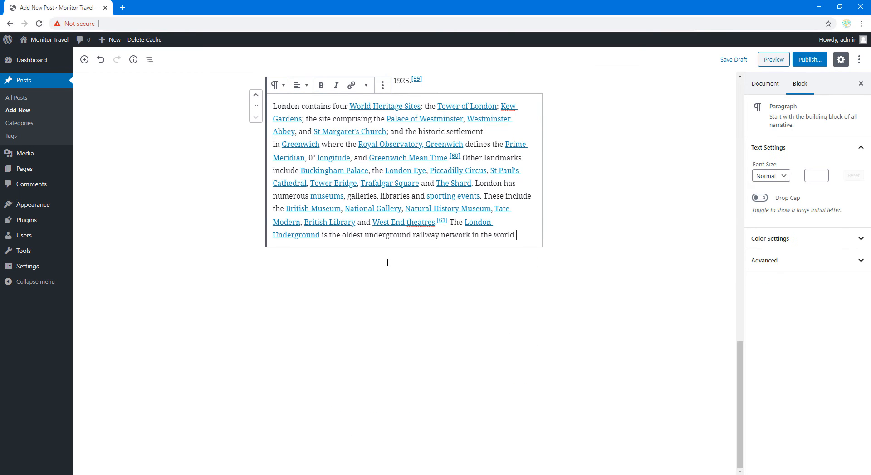
pyautogui.scroll(3, 413, 254)
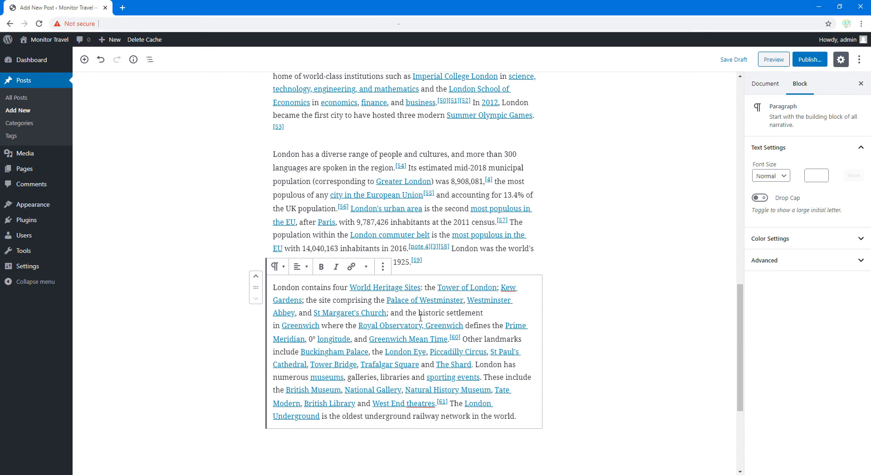
pyautogui.press('Up')
pyautogui.scroll(12, 406, 312)
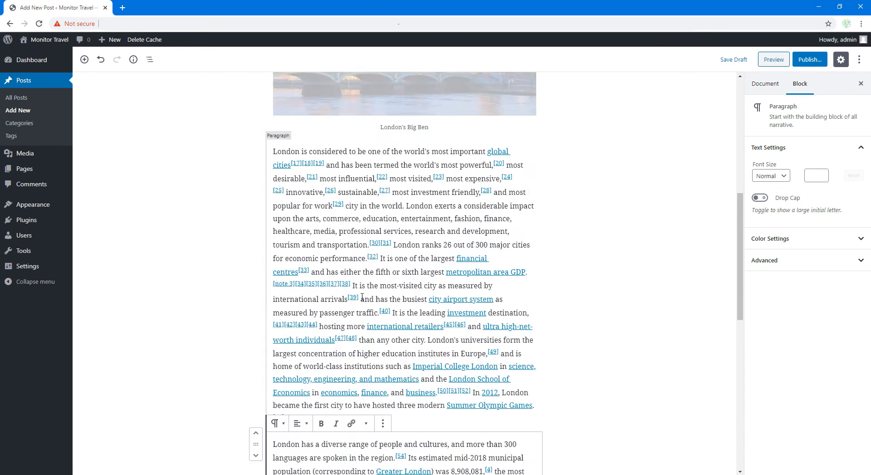
pyautogui.scroll(-11, 362, 294)
pyautogui.scroll(-5, 361, 293)
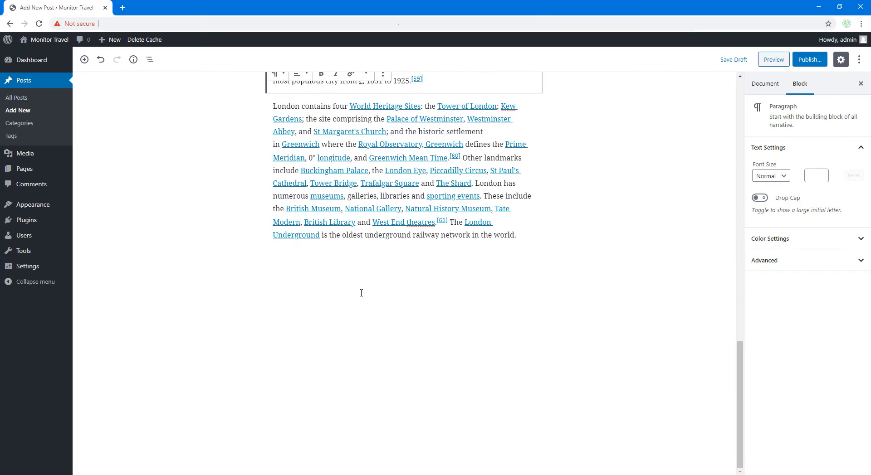
pyautogui.click(384, 253)
pyautogui.click(383, 256)
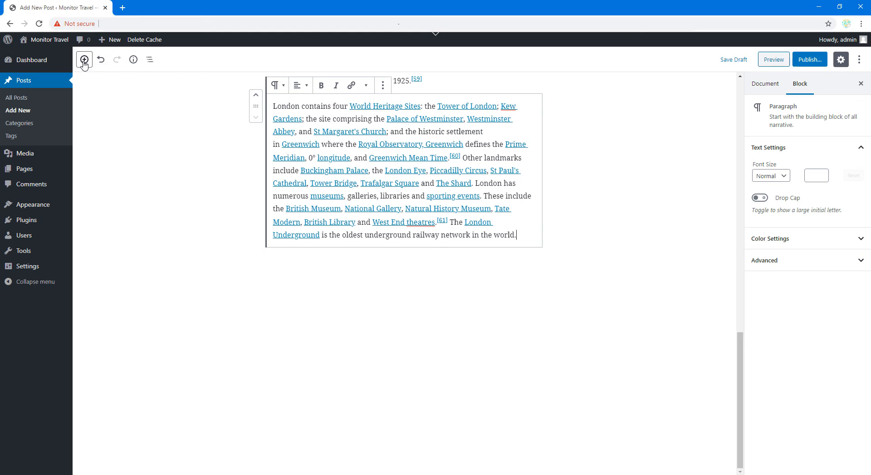
# Browse the block library's categories, including the most used blocks and the widgets, and close it without inserting anything.
pyautogui.click(84, 63)
pyautogui.moveTo(254, 146); pyautogui.dragTo(250, 119)
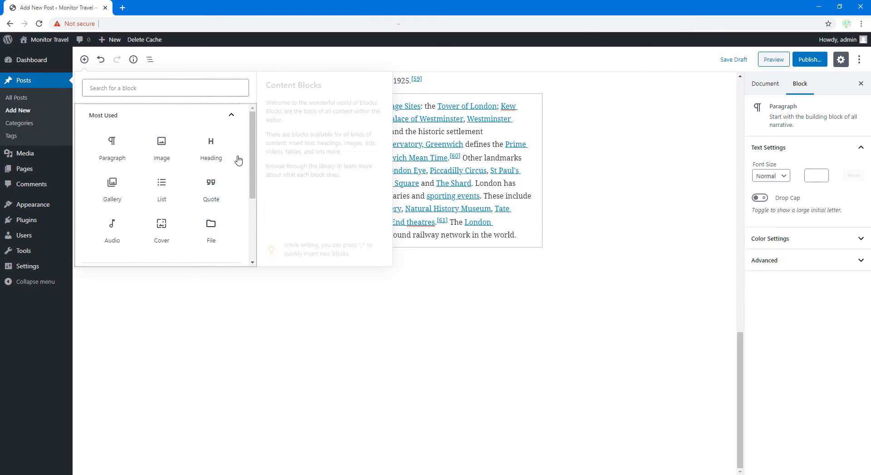
pyautogui.scroll(-2, 239, 149)
pyautogui.scroll(2, 240, 134)
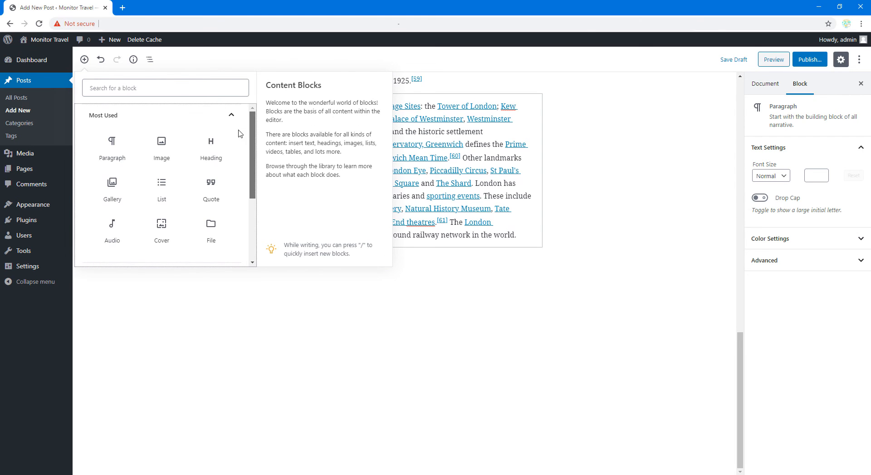
pyautogui.click(207, 117)
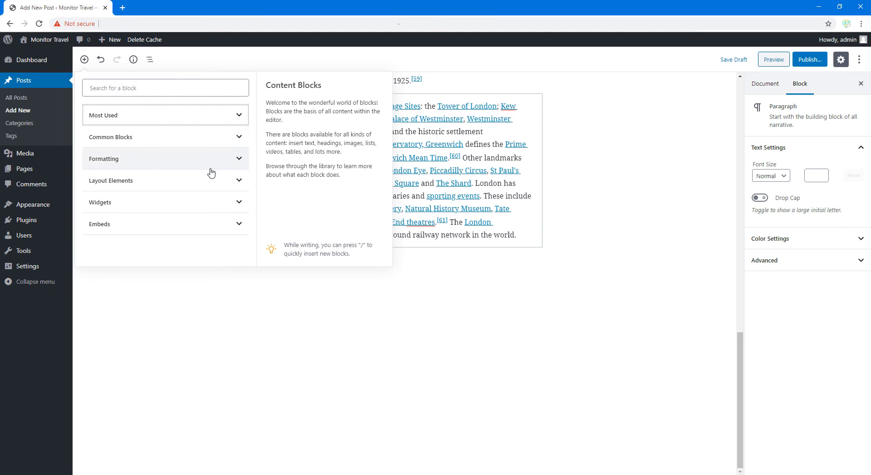
pyautogui.click(175, 203)
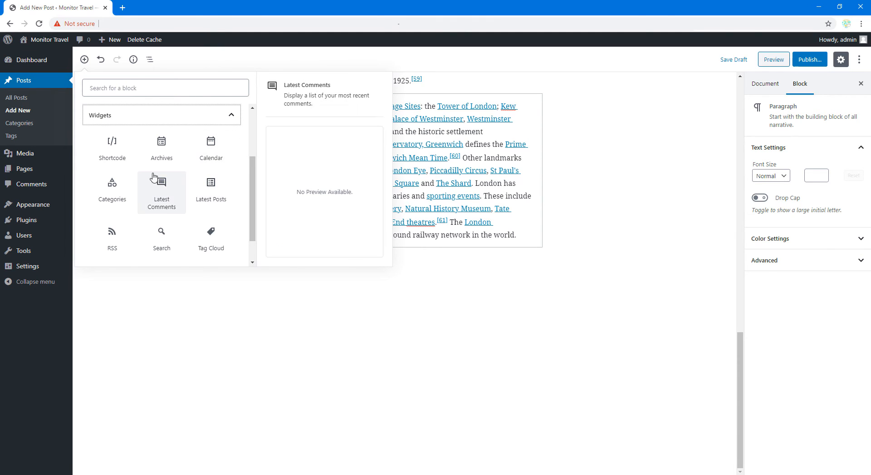
pyautogui.scroll(-1, 251, 188)
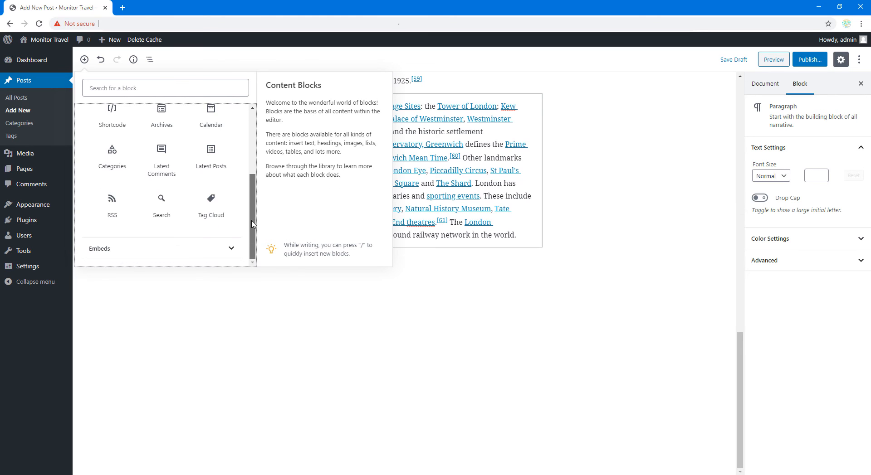
pyautogui.scroll(2, 228, 176)
pyautogui.click(229, 176)
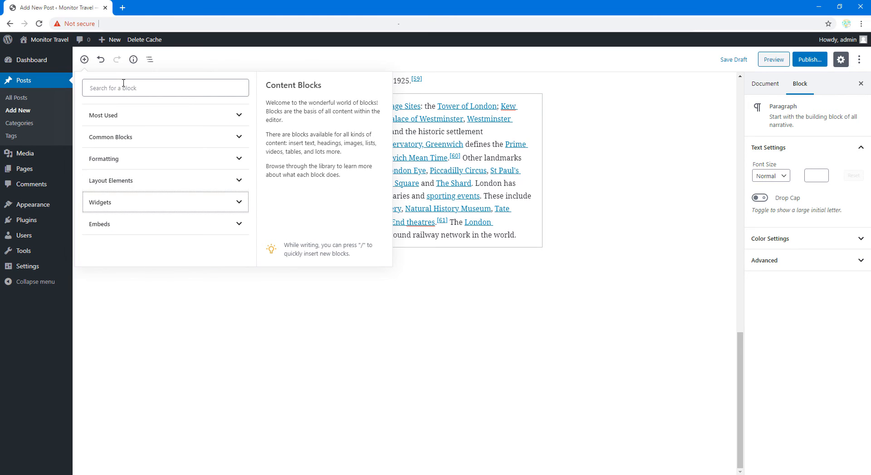
pyautogui.click(185, 278)
# Set the Big Ben picture london-1-scaled.jpg from the media library as the post's featured image.
pyautogui.scroll(1, 185, 232)
pyautogui.scroll(7, 185, 232)
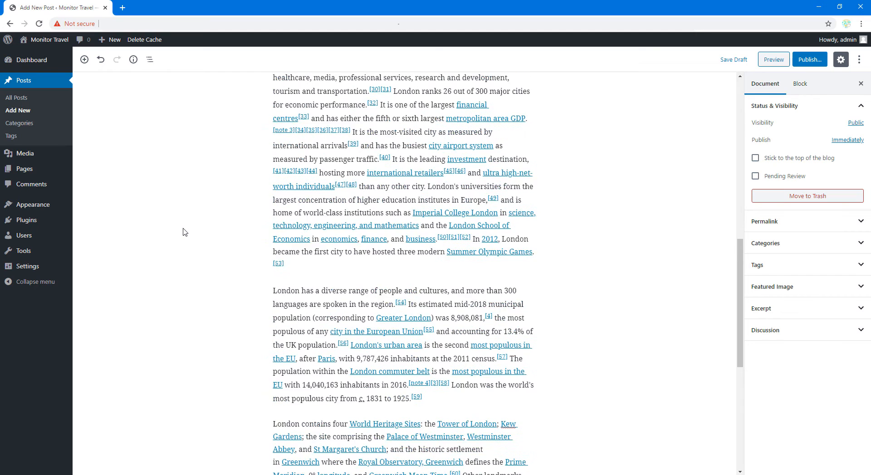
pyautogui.scroll(8, 185, 233)
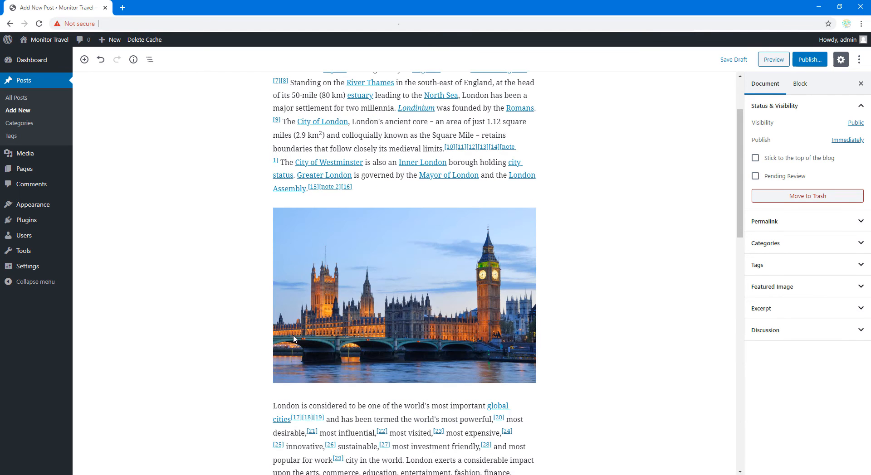
pyautogui.scroll(2, 305, 337)
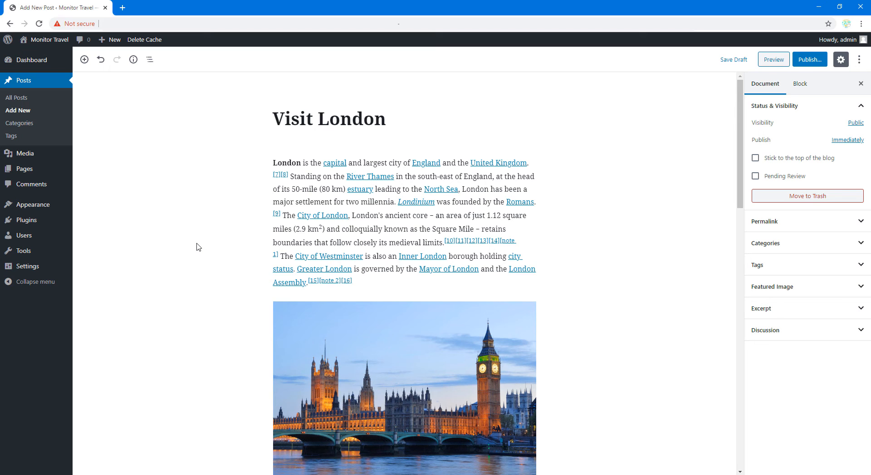
pyautogui.scroll(-2, 197, 247)
pyautogui.scroll(2, 196, 247)
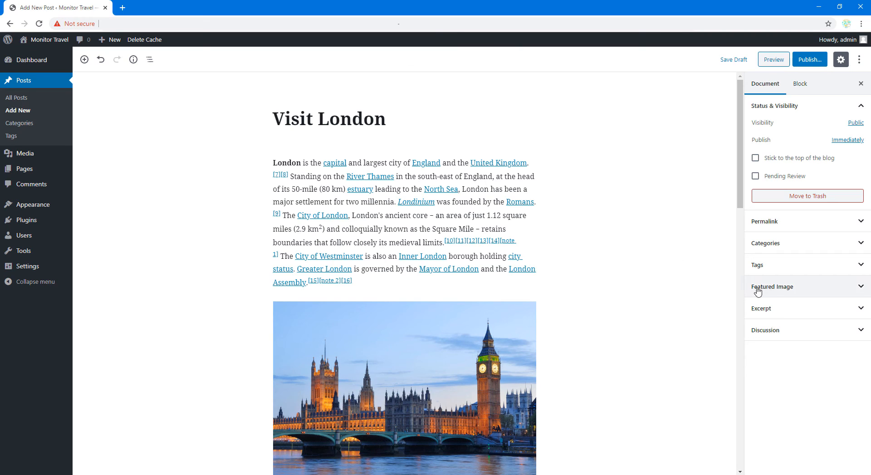
pyautogui.click(786, 294)
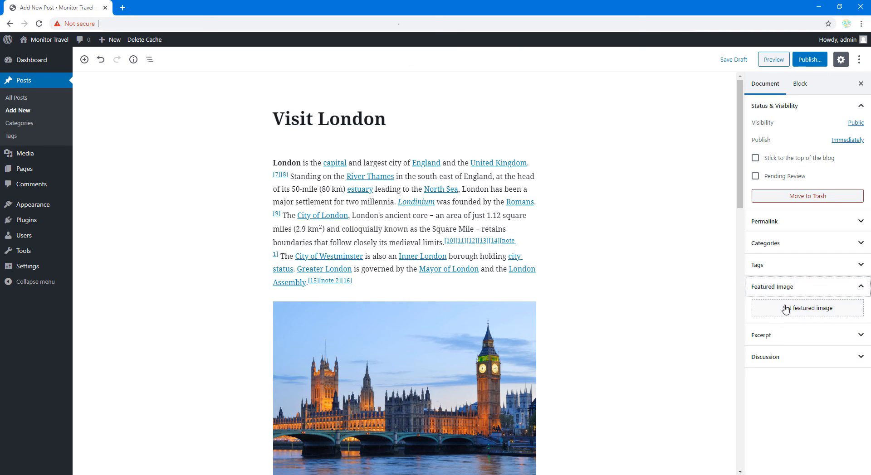
pyautogui.click(781, 310)
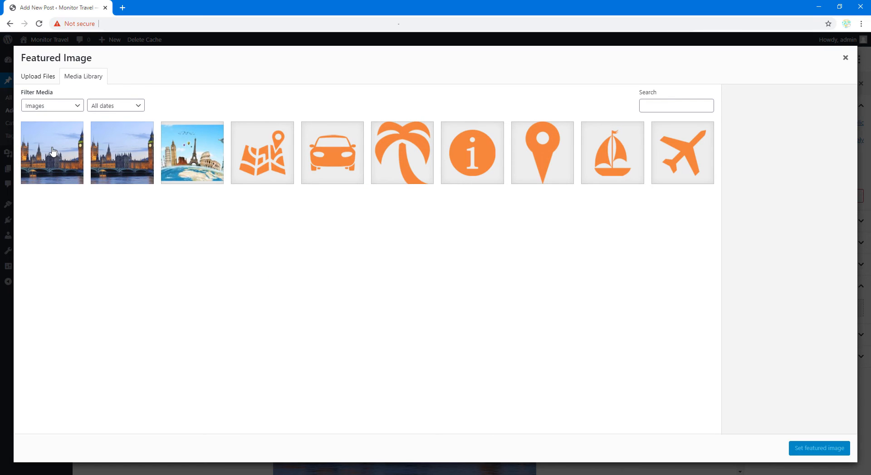
pyautogui.click(53, 151)
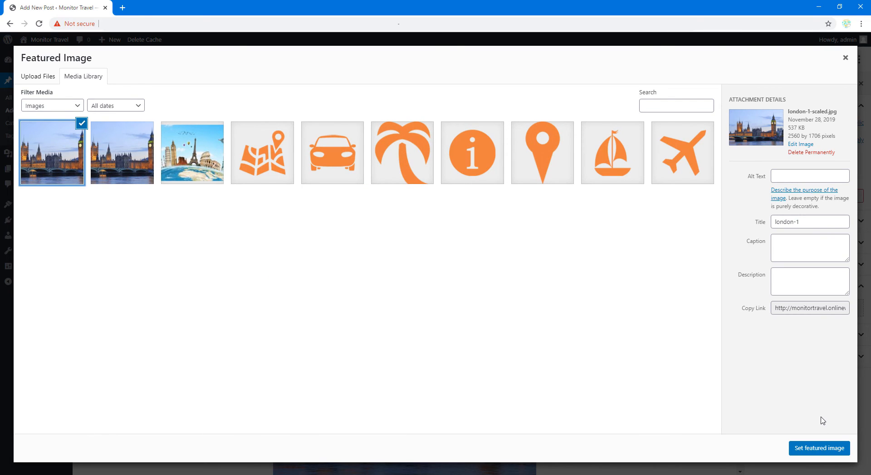
pyautogui.click(831, 451)
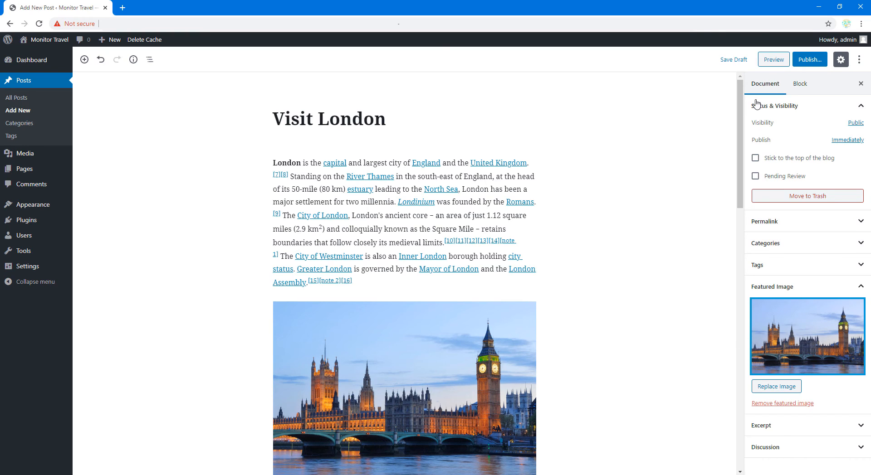
# Publish the "Visit London" post and open the live post in a new browser tab.
pyautogui.click(810, 60)
pyautogui.click(816, 60)
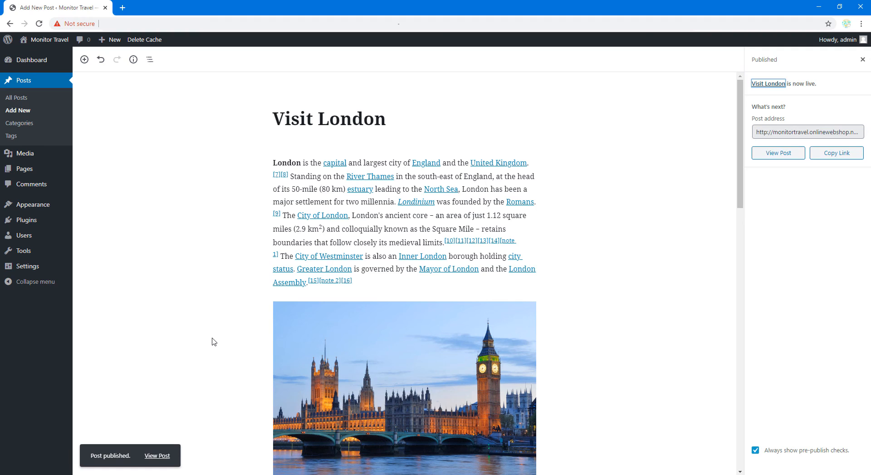
pyautogui.rightClick(158, 457)
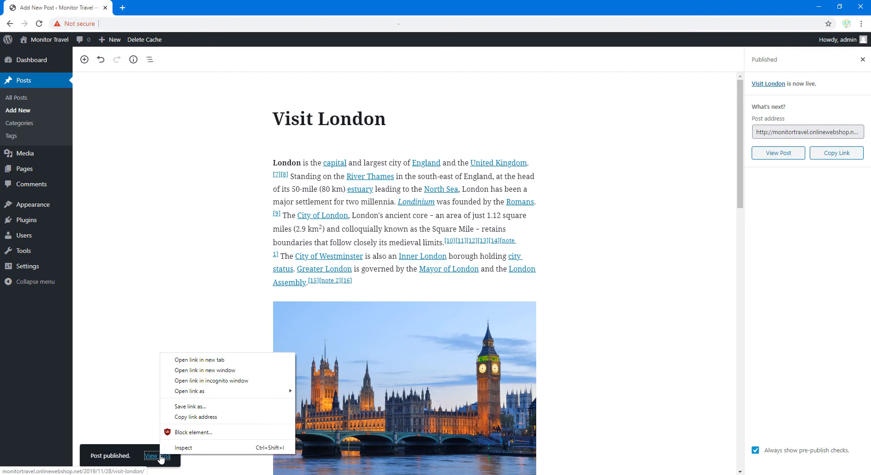
pyautogui.click(183, 366)
pyautogui.click(146, 2)
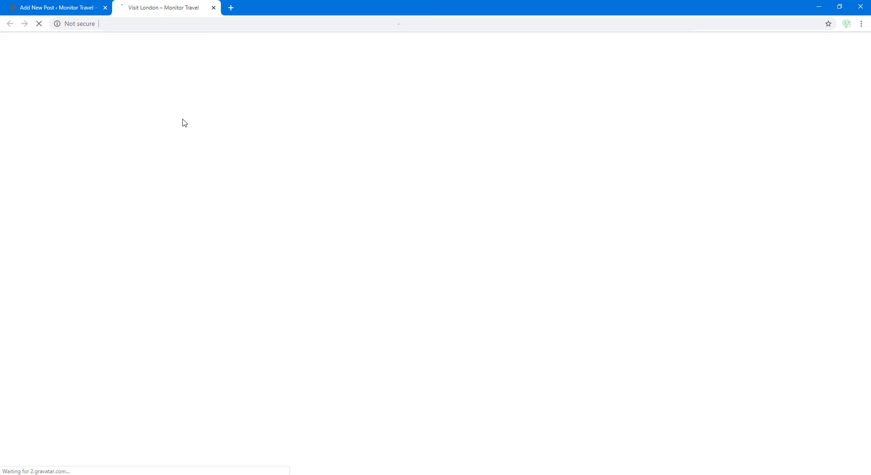
# Examine the published "Visit London" page, including its text, inline picture, featured image and comment section.
pyautogui.scroll(-5, 288, 271)
pyautogui.scroll(5, 288, 273)
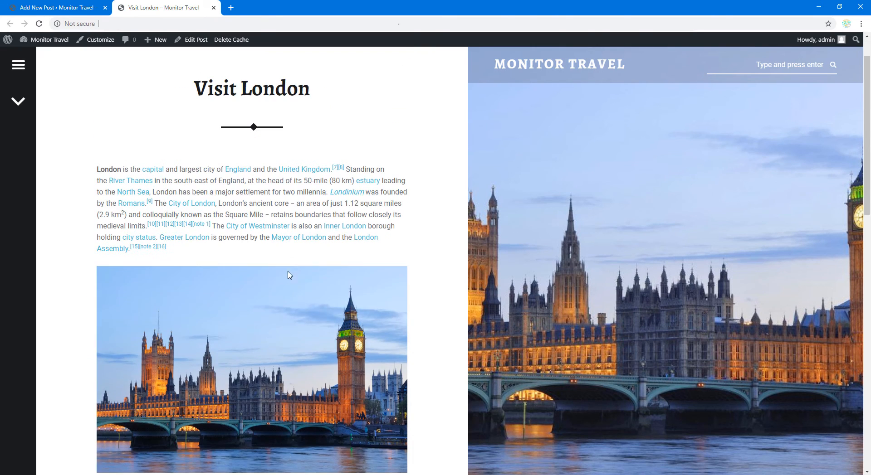
pyautogui.scroll(-13, 113, 286)
pyautogui.scroll(5, 278, 289)
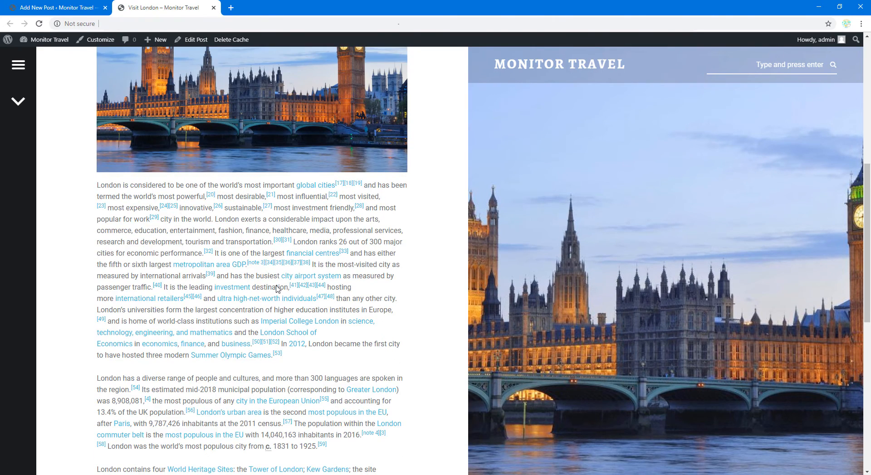
pyautogui.scroll(-6, 278, 289)
pyautogui.scroll(14, 340, 297)
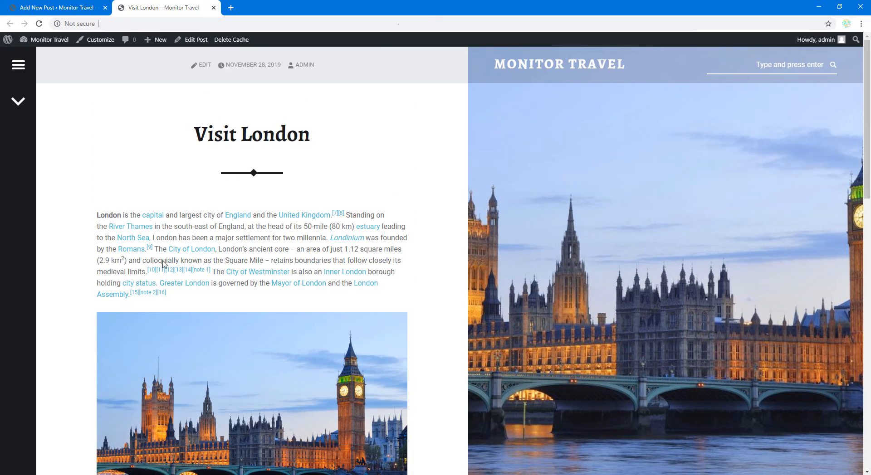
pyautogui.scroll(-13, 147, 264)
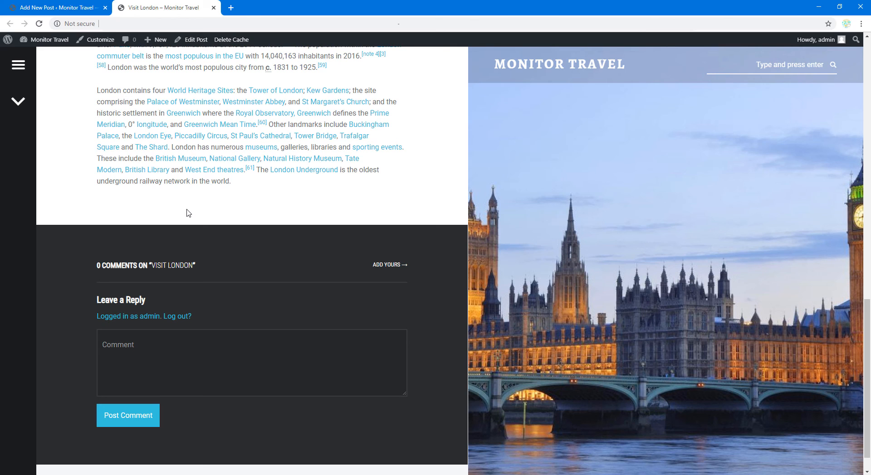
pyautogui.scroll(10, 204, 213)
pyautogui.scroll(4, 220, 213)
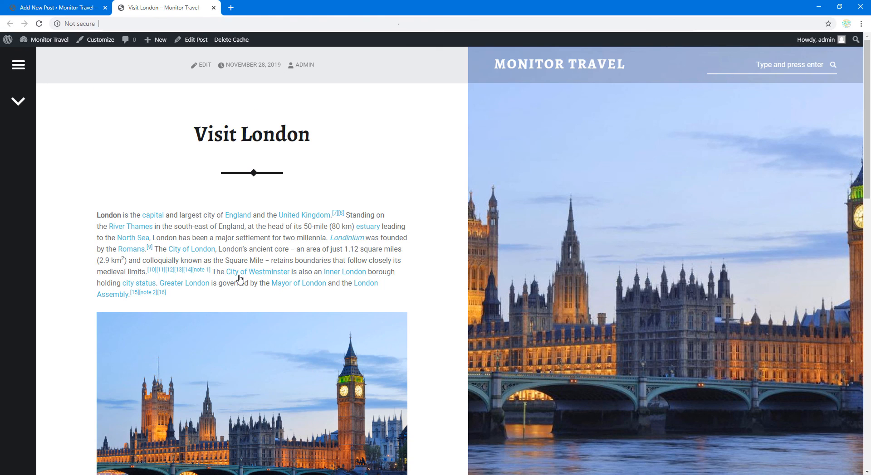
pyautogui.scroll(-9, 261, 209)
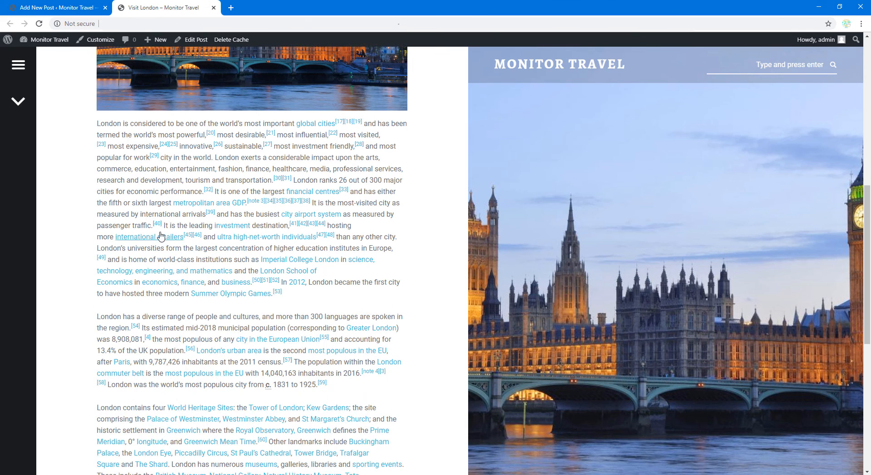
pyautogui.scroll(9, 191, 244)
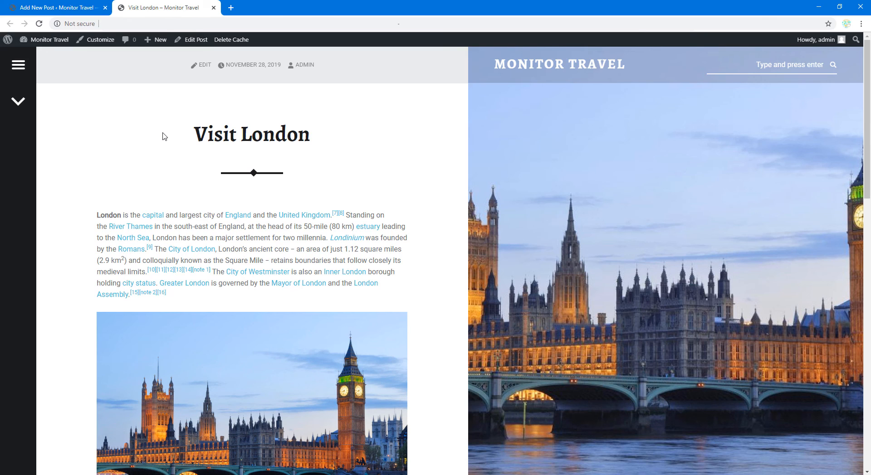
# Close the live post's tab and start another new post titled "Visit Paris".
pyautogui.click(213, 8)
pyautogui.click(18, 97)
pyautogui.click(126, 65)
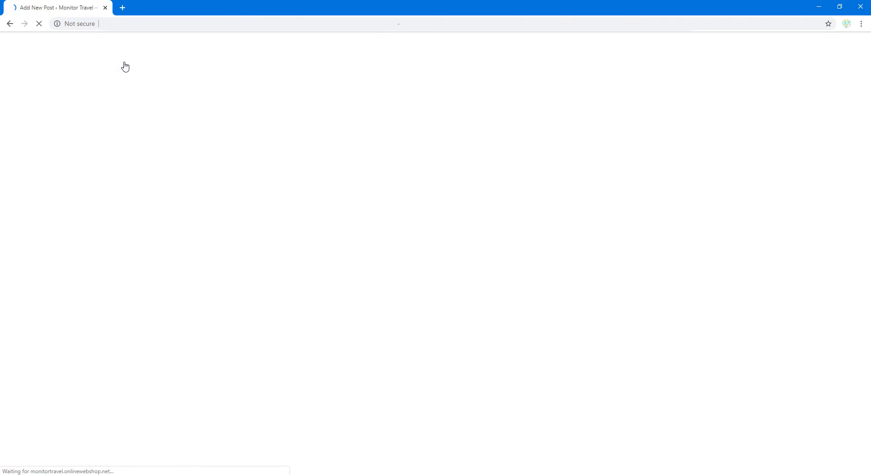
pyautogui.write('Visit Paris')
# Paste the copied article text about Paris into the body of the new post.
pyautogui.click(333, 169)
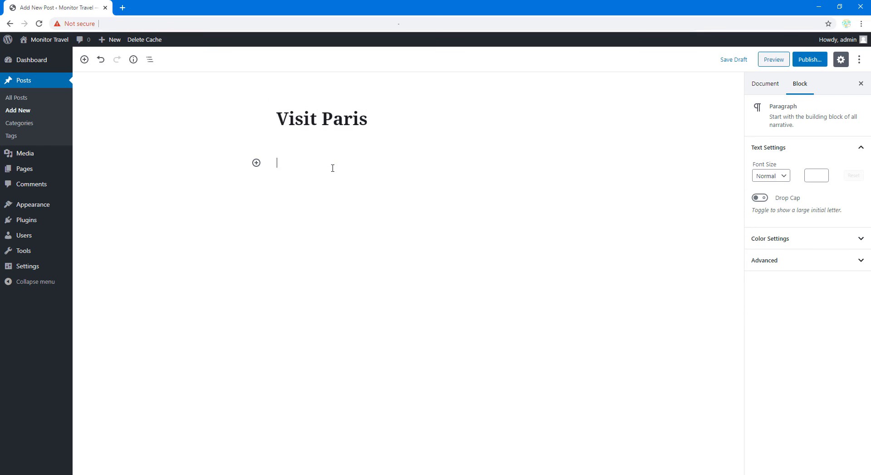
pyautogui.hotkey('ctrl', 'v')
pyautogui.scroll(13, 333, 169)
# Insert an image block before the paragraph beginning "The city is a major railway" and add the Eiffel Tower picture to it.
pyautogui.scroll(-1, 316, 335)
pyautogui.click(405, 313)
pyautogui.click(404, 183)
pyautogui.scroll(-2, 455, 382)
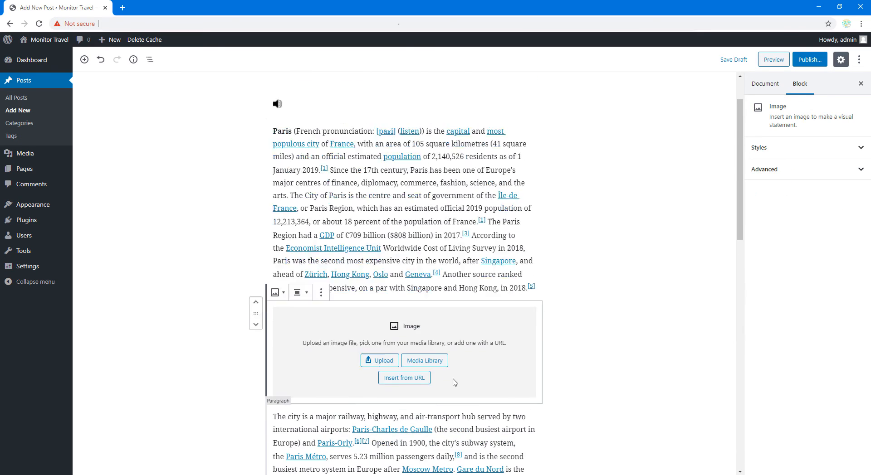
pyautogui.moveTo(0, 220); pyautogui.dragTo(379, 247)
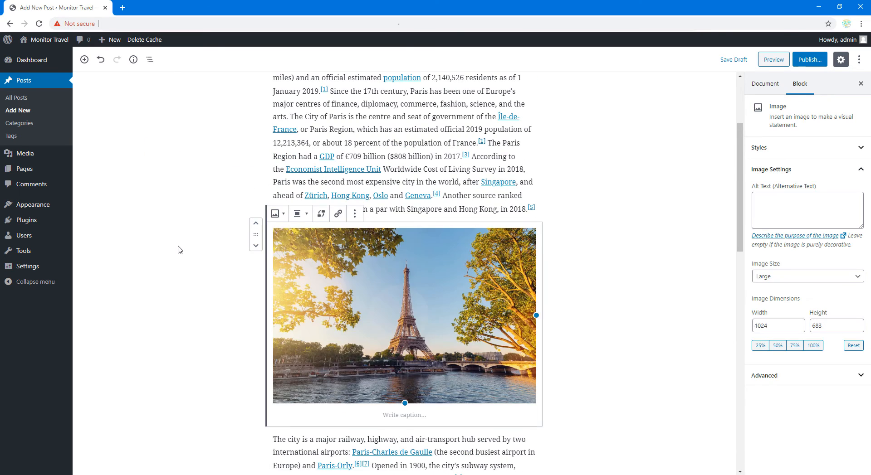
# Set the Eiffel Tower picture as the featured image of "Visit Paris" and publish the post.
pyautogui.scroll(1, 180, 250)
pyautogui.scroll(2, 178, 250)
pyautogui.click(764, 83)
pyautogui.click(804, 311)
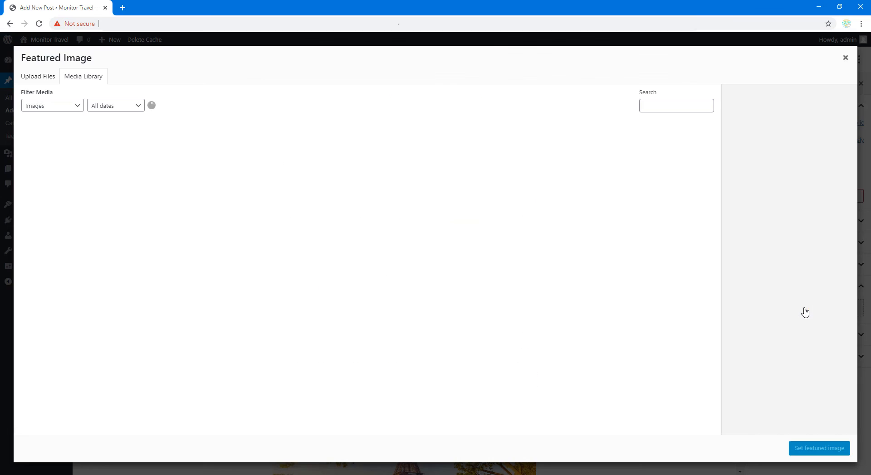
pyautogui.click(819, 448)
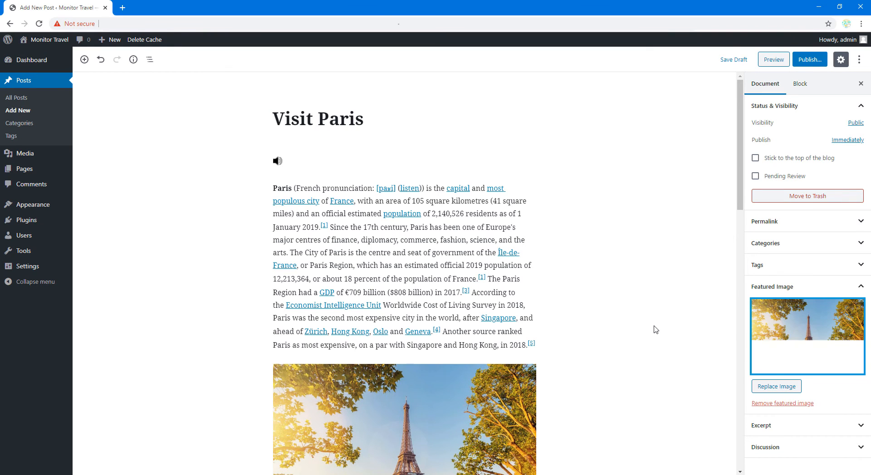
pyautogui.click(801, 64)
pyautogui.click(808, 60)
# Start a new post titled "Visit Berlin" and paste the copied article text about Berlin into its body.
pyautogui.click(16, 98)
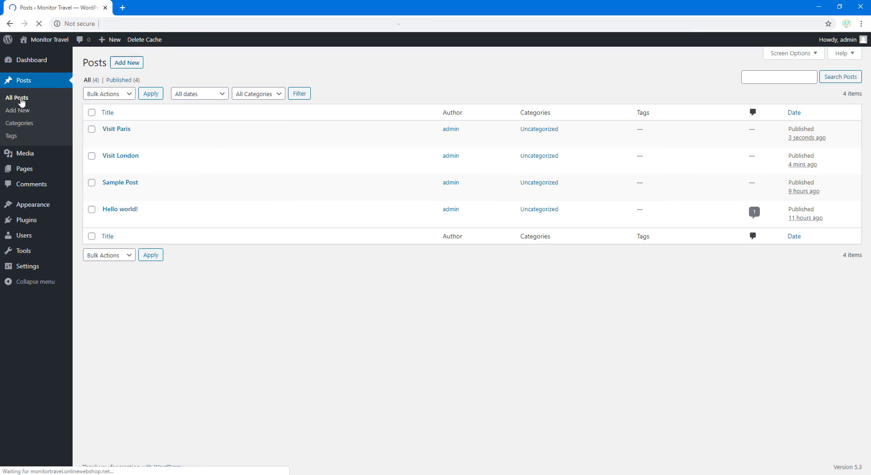
pyautogui.write('Vis')
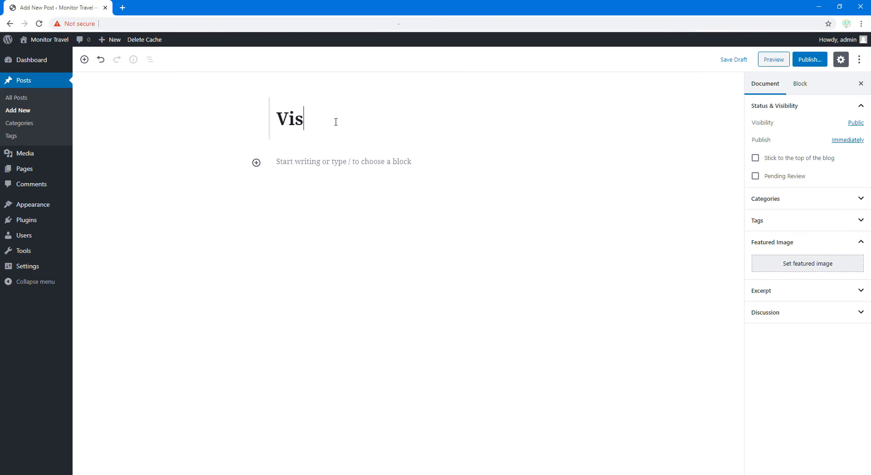
pyautogui.write('it Berlin')
pyautogui.press('Return')
pyautogui.hotkey('ctrl', 'v')
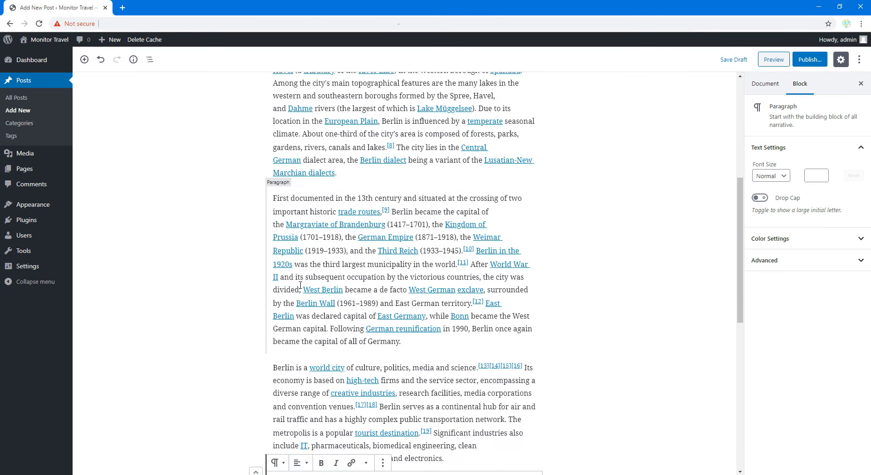
# Insert an image block before the paragraph beginning "Berlin straddles the banks" and add the Berlin riverside picture to it.
pyautogui.scroll(7, 404, 320)
pyautogui.click(405, 320)
pyautogui.click(323, 246)
pyautogui.scroll(-2, 321, 247)
pyautogui.moveTo(357, 249); pyautogui.dragTo(425, 269)
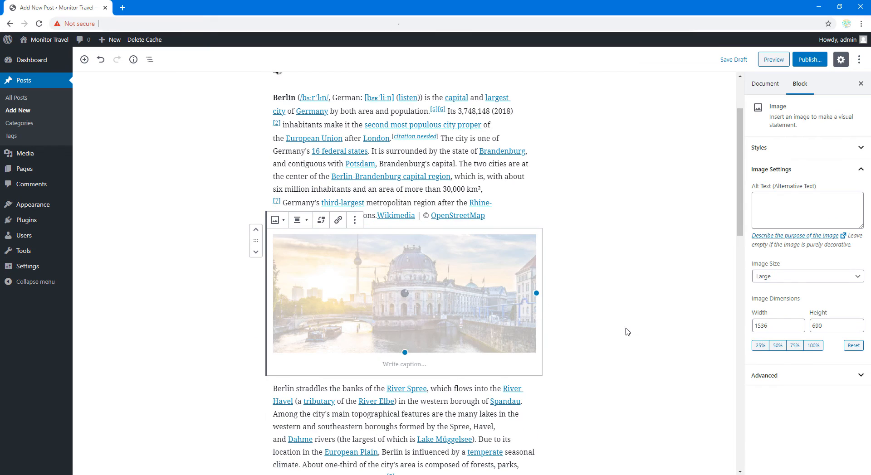
# Set the Berlin riverside picture as the featured image of "Visit Berlin" and publish the post.
pyautogui.click(766, 83)
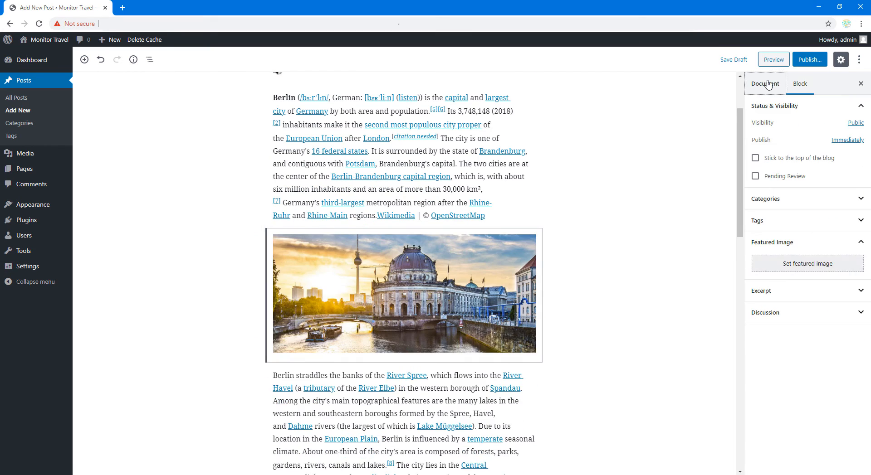
pyautogui.click(807, 263)
pyautogui.click(53, 153)
pyautogui.click(818, 449)
pyautogui.click(801, 59)
pyautogui.click(810, 60)
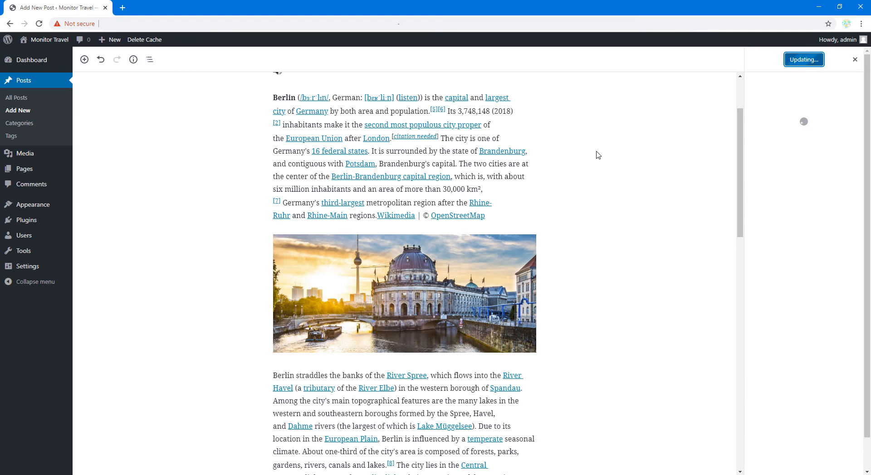
# Start a new post from the posts list and title it "Visit Marrakesh", using the suggested spelling of the city.
pyautogui.click(17, 98)
pyautogui.click(130, 68)
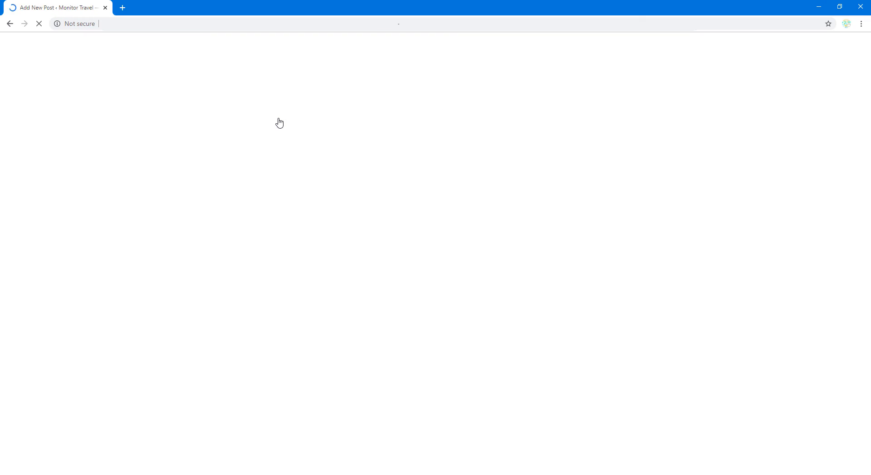
pyautogui.write('Visit Marrackesh')
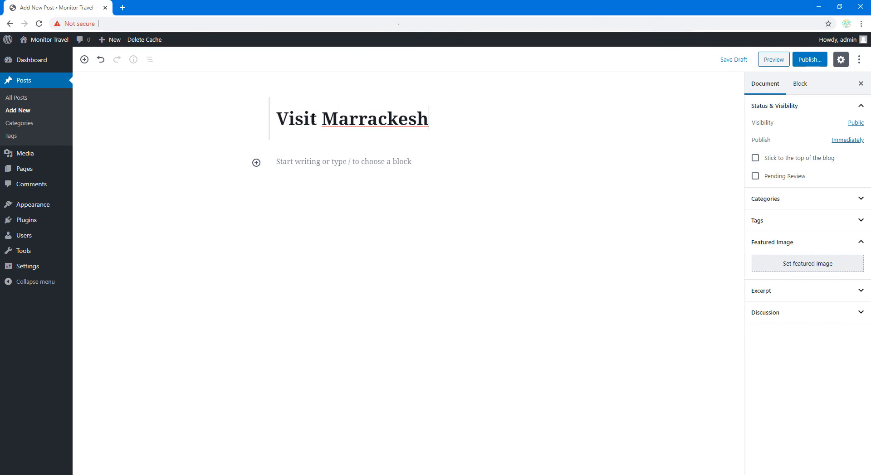
pyautogui.rightClick(367, 121)
pyautogui.click(393, 130)
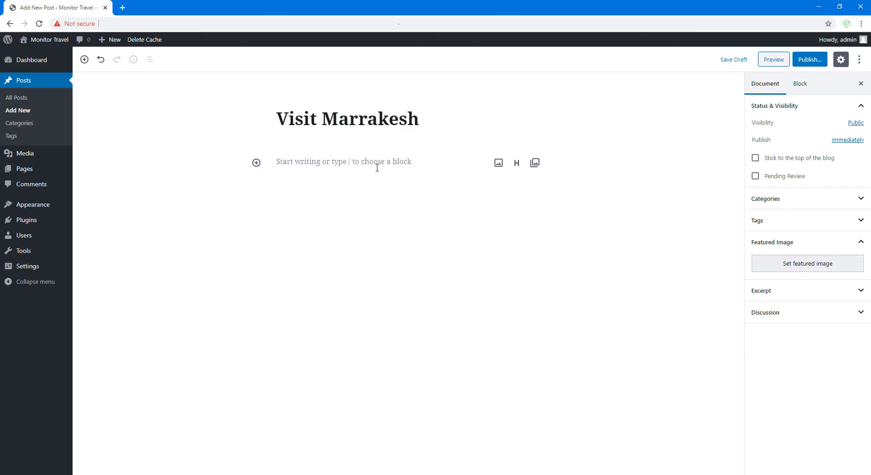
# Paste the Marrakesh article text and add the market square picture before the paragraph beginning "Marrakesh is possibly the second most important".
pyautogui.click(377, 162)
pyautogui.hotkey('ctrl', 'v')
pyautogui.click(405, 279)
pyautogui.click(400, 170)
pyautogui.moveTo(0, 317); pyautogui.dragTo(334, 320)
pyautogui.scroll(-1, 145, 365)
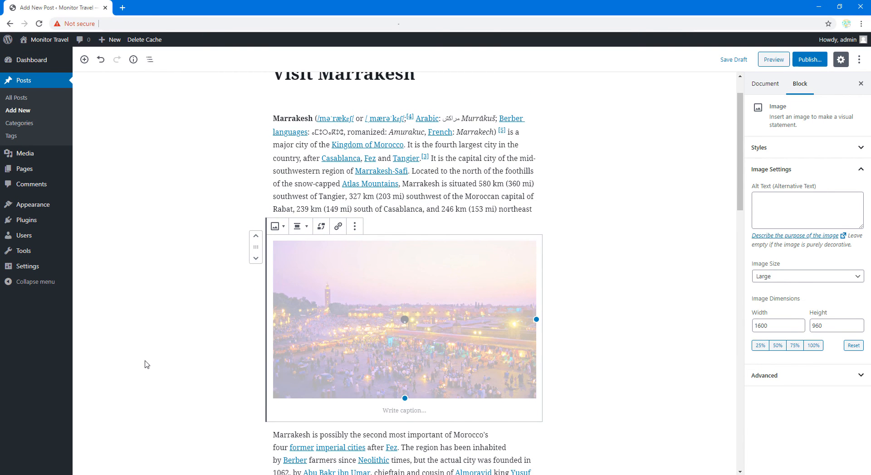
# Set the Marrakesh market square picture as the featured image of "Visit Marrakesh" and publish the post.
pyautogui.click(765, 84)
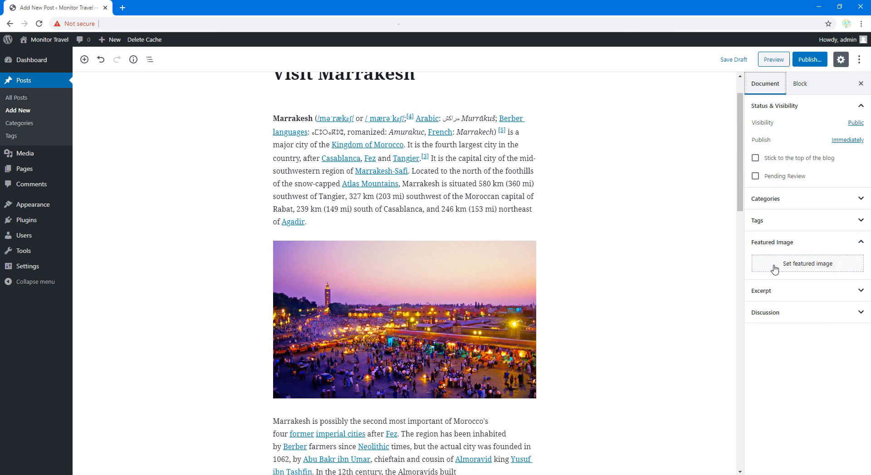
pyautogui.click(774, 267)
pyautogui.click(52, 153)
pyautogui.click(838, 454)
pyautogui.click(804, 59)
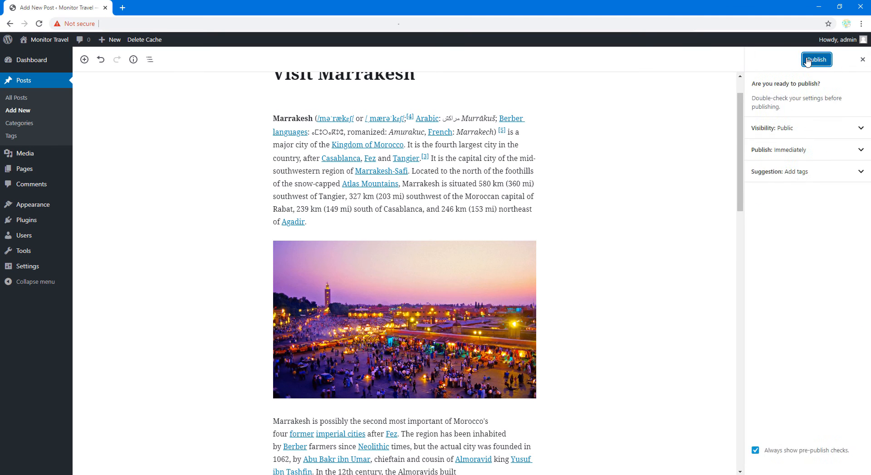
pyautogui.click(810, 59)
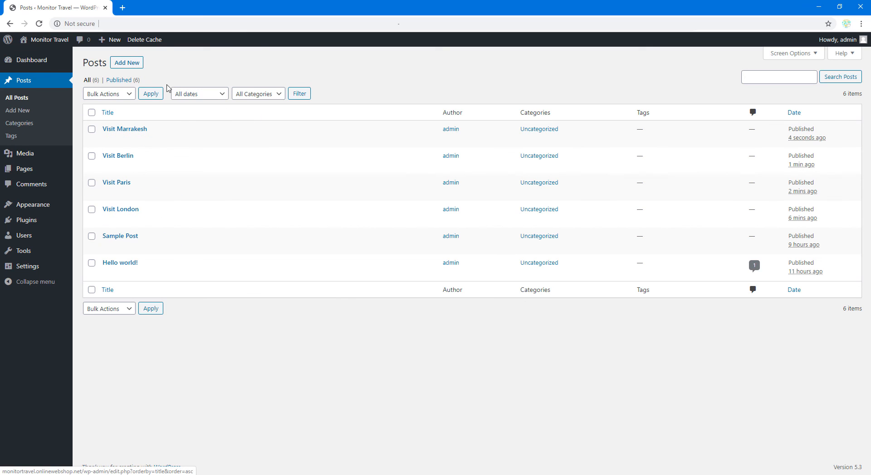
# Open the live site in a new tab and examine how the homepage presents the published city posts.
pyautogui.moveTo(50, 41)
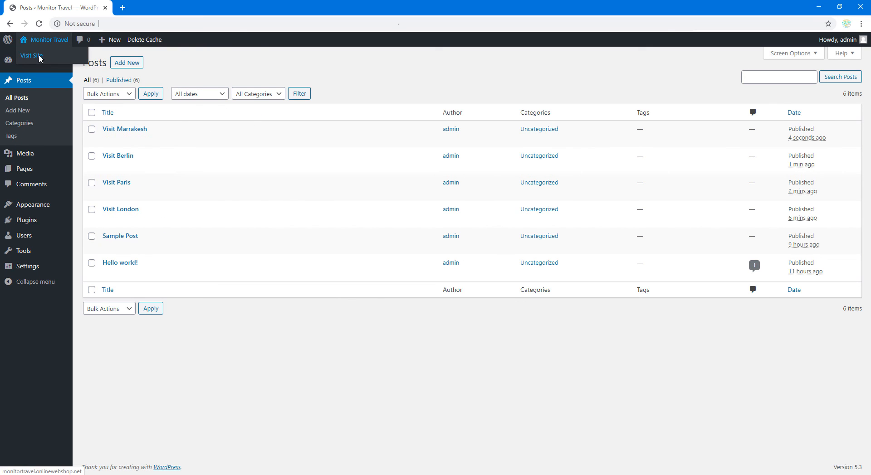
pyautogui.rightClick(39, 58)
pyautogui.click(68, 61)
pyautogui.click(141, 6)
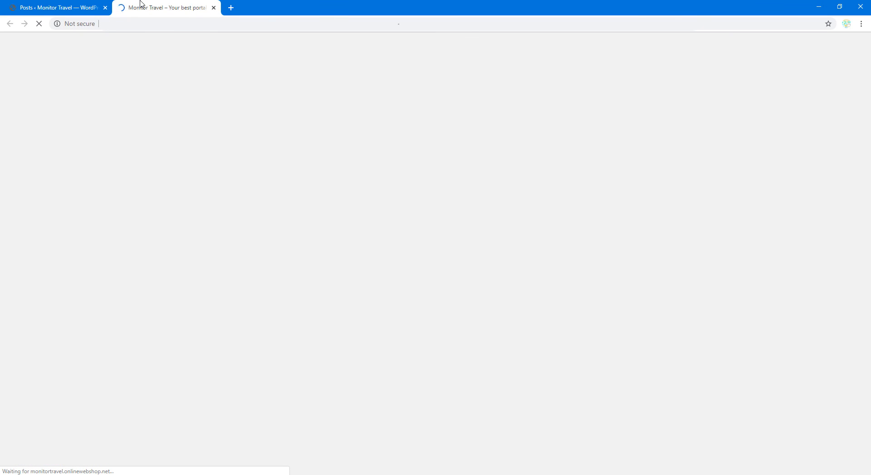
pyautogui.scroll(-4, 337, 216)
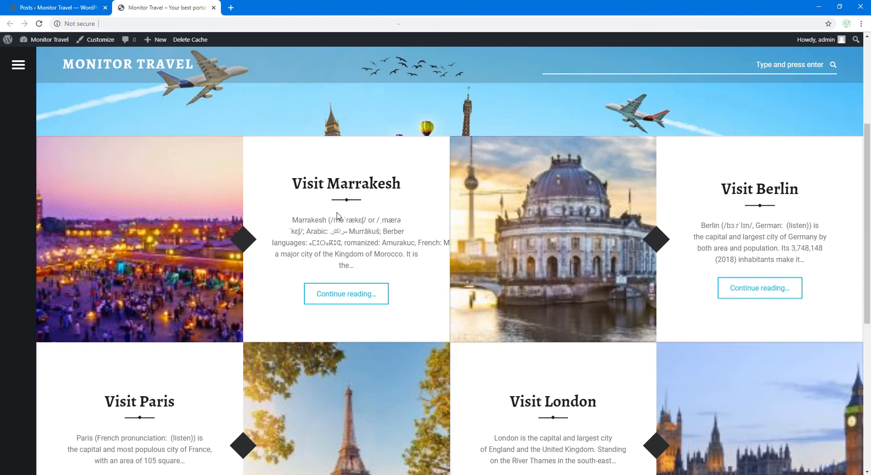
pyautogui.scroll(-7, 337, 216)
pyautogui.scroll(4, 506, 273)
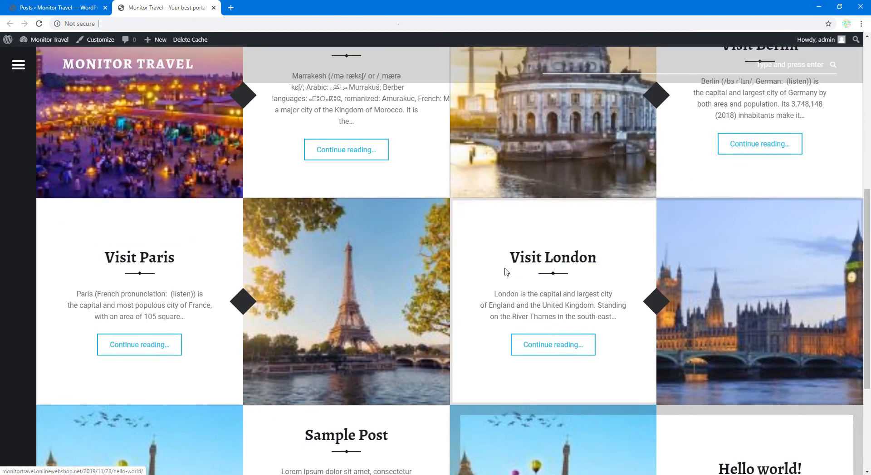
pyautogui.scroll(-3, 506, 272)
pyautogui.scroll(7, 203, 352)
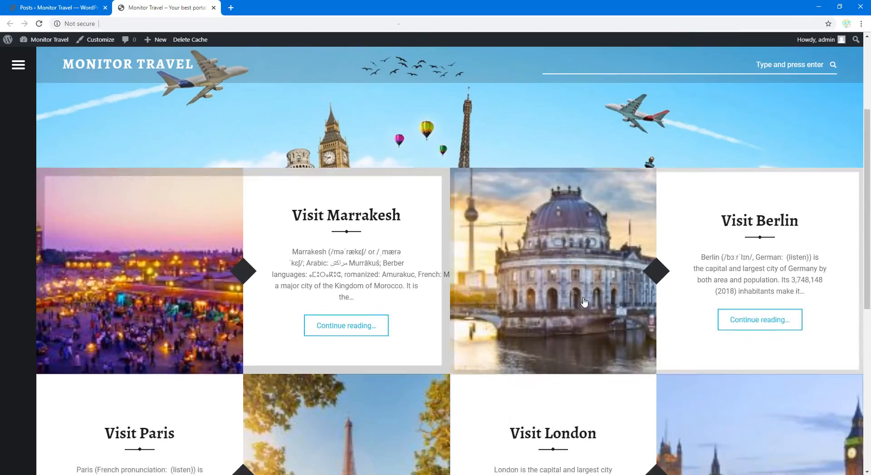
pyautogui.scroll(-5, 584, 303)
pyautogui.scroll(8, 301, 252)
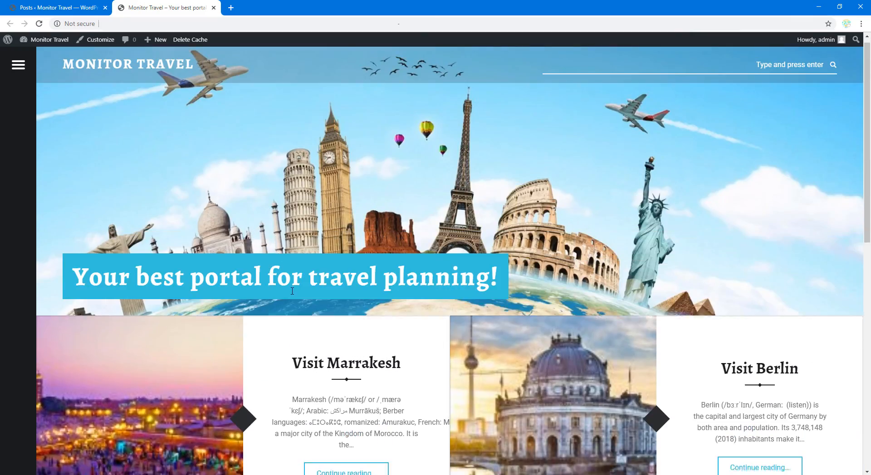
pyautogui.scroll(-8, 293, 291)
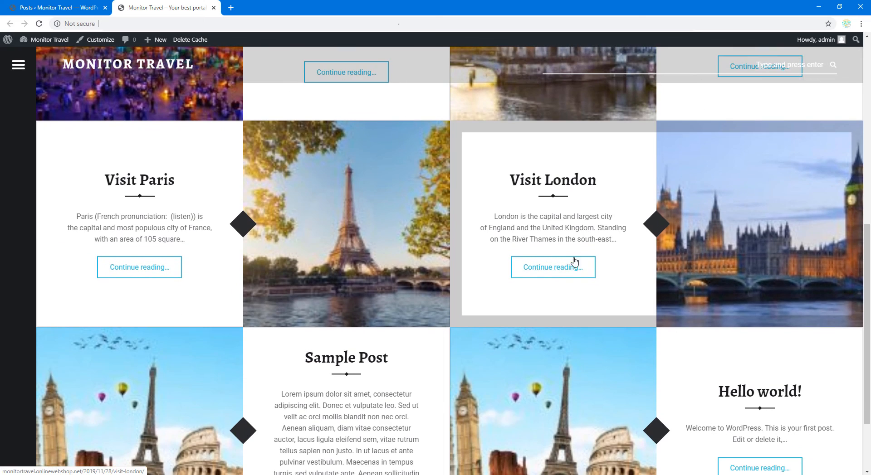
pyautogui.scroll(4, 719, 305)
pyautogui.scroll(-4, 635, 307)
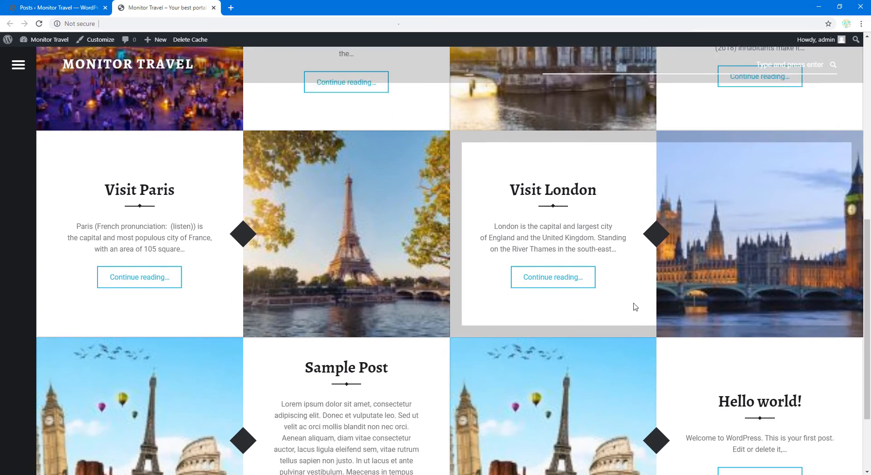
pyautogui.scroll(4, 628, 305)
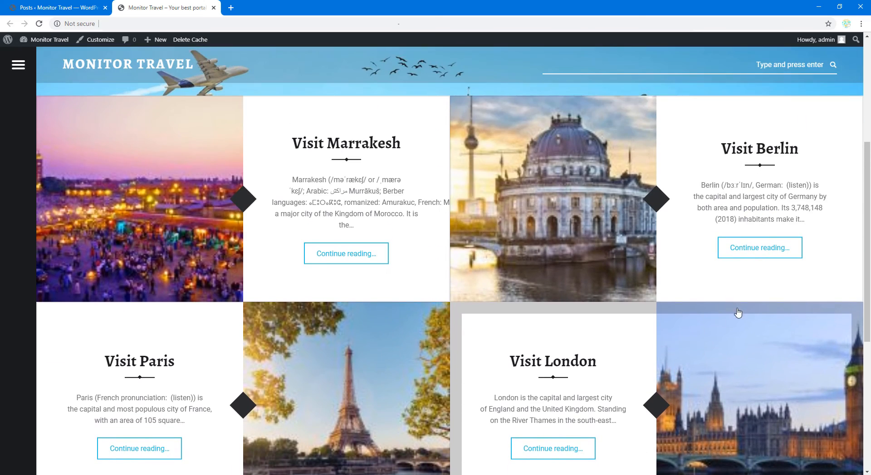
# Open the full "Visit Berlin" post from the homepage and examine its text, inline picture and featured image.
pyautogui.click(764, 252)
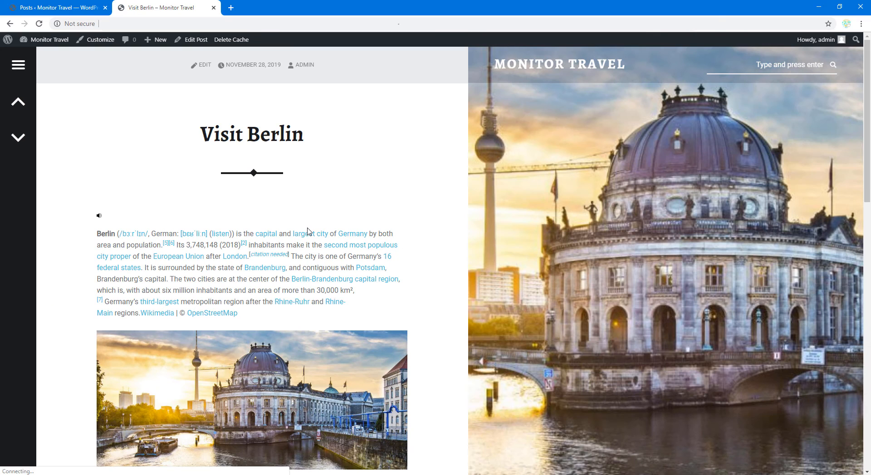
pyautogui.scroll(-6, 358, 213)
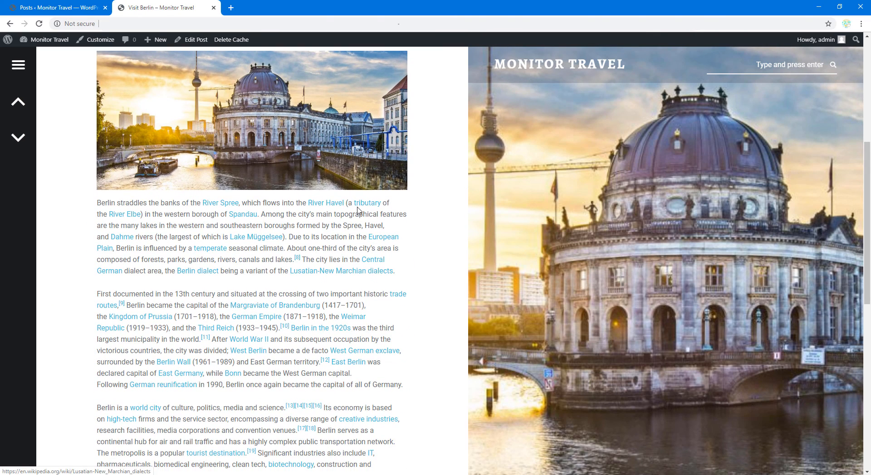
pyautogui.scroll(5, 371, 259)
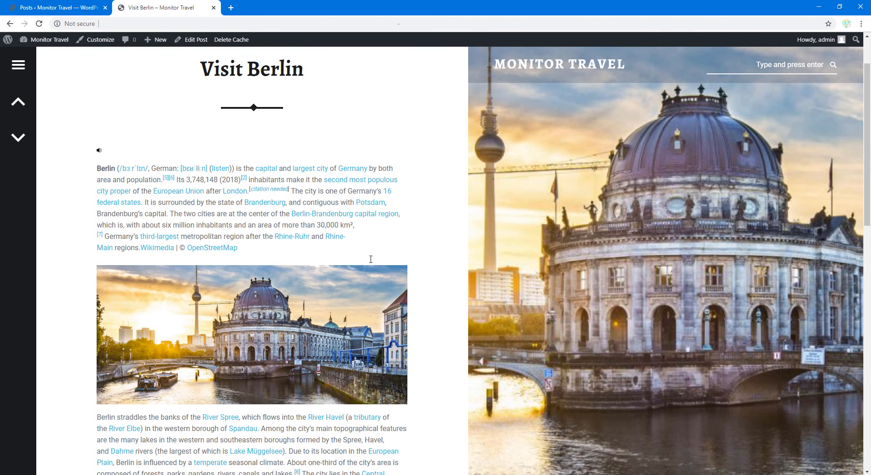
pyautogui.scroll(-5, 371, 259)
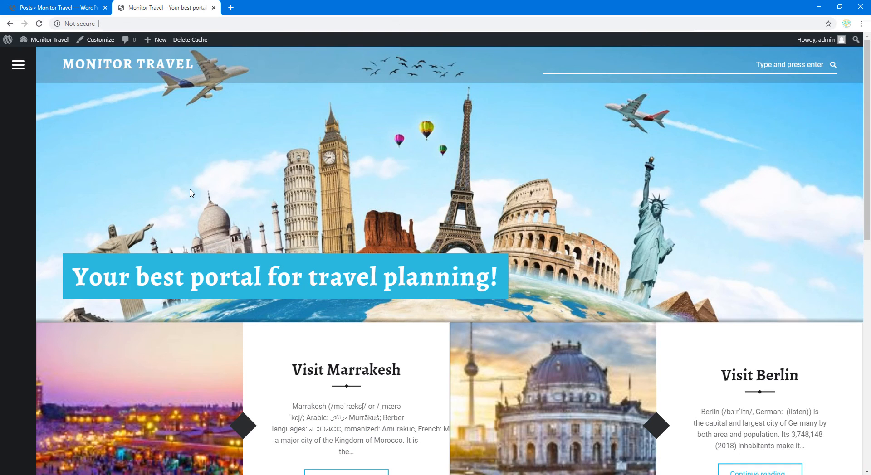
# Check the links in the homepage's slide-out navigation menu, then close the live site's tab and return to the dashboard.
pyautogui.click(25, 72)
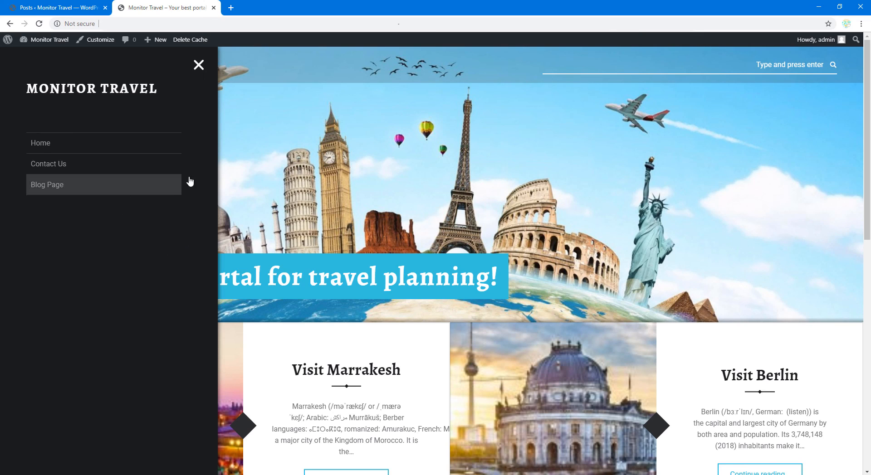
pyautogui.click(199, 65)
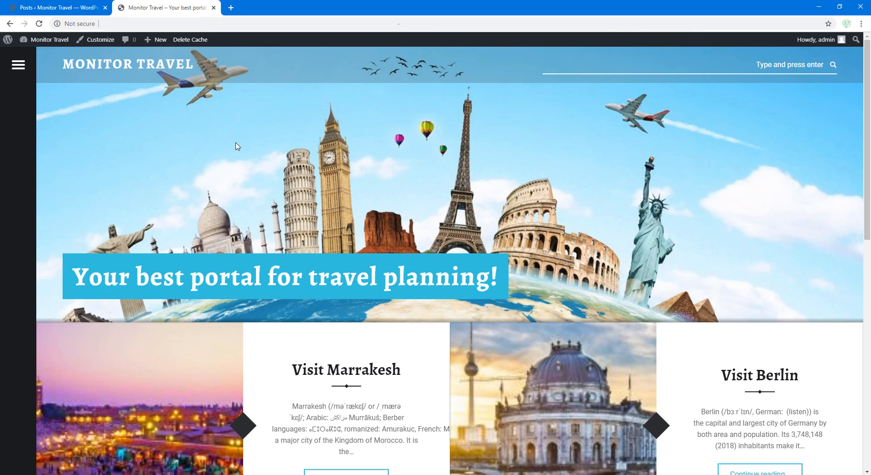
pyautogui.click(59, 8)
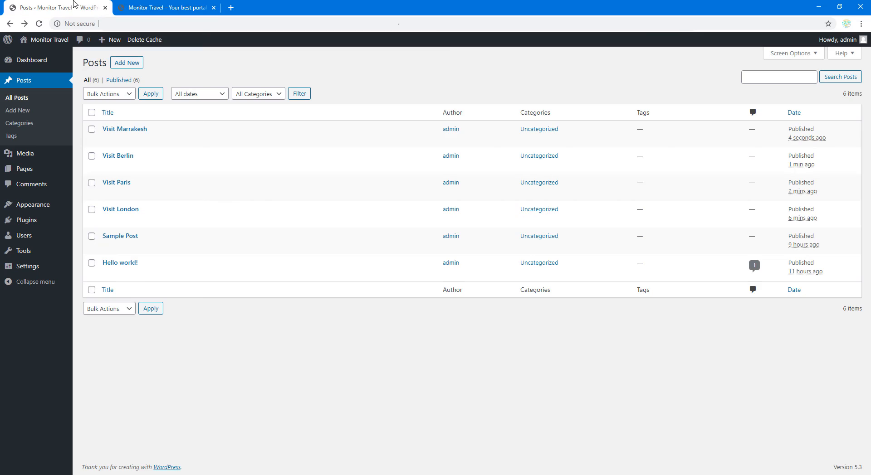
pyautogui.click(214, 7)
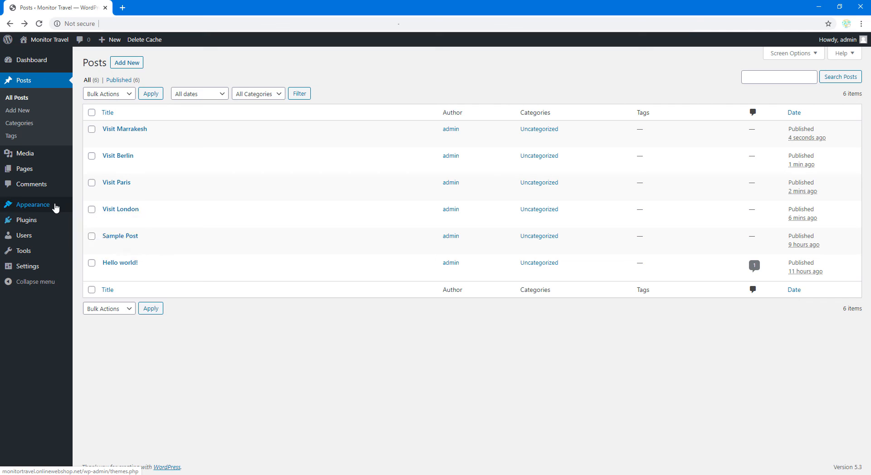
# Open the site's menu editor and add the 3-Column page to Sample HMenu, placing it above Blog Page.
pyautogui.moveTo(56, 207)
pyautogui.click(88, 245)
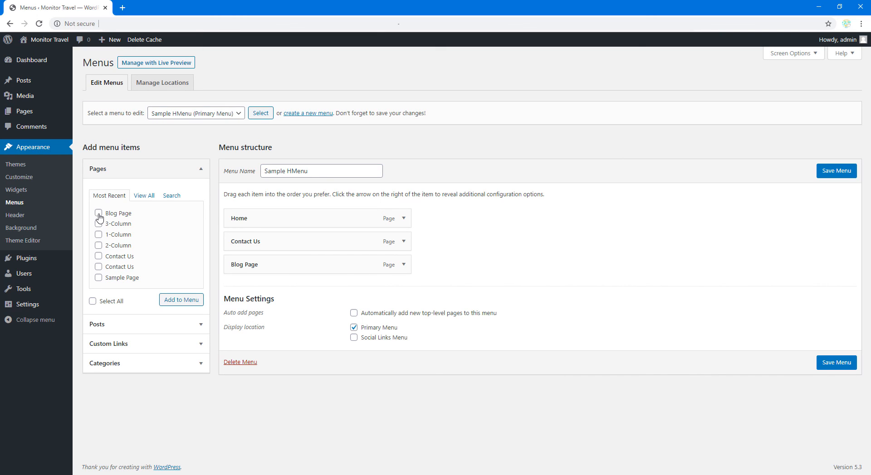
pyautogui.click(99, 224)
pyautogui.click(171, 301)
pyautogui.moveTo(309, 287); pyautogui.dragTo(304, 263)
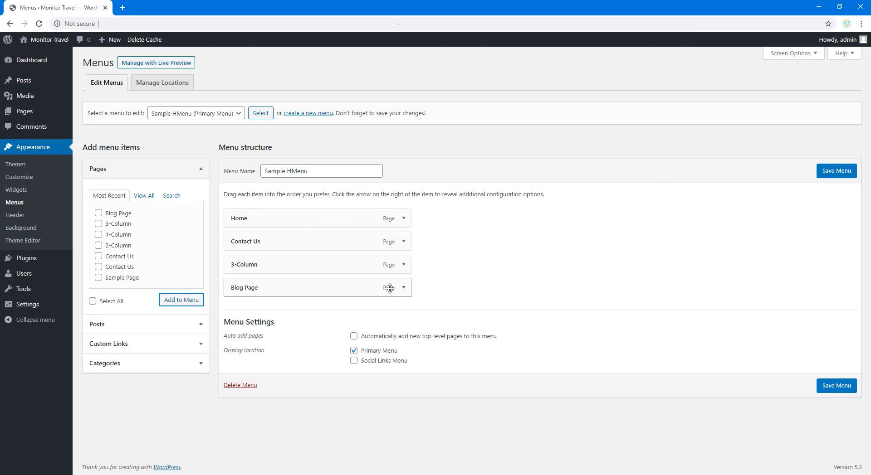
# Remove the Blog Page and 3-Column items from Sample HMenu and save the menu.
pyautogui.click(407, 291)
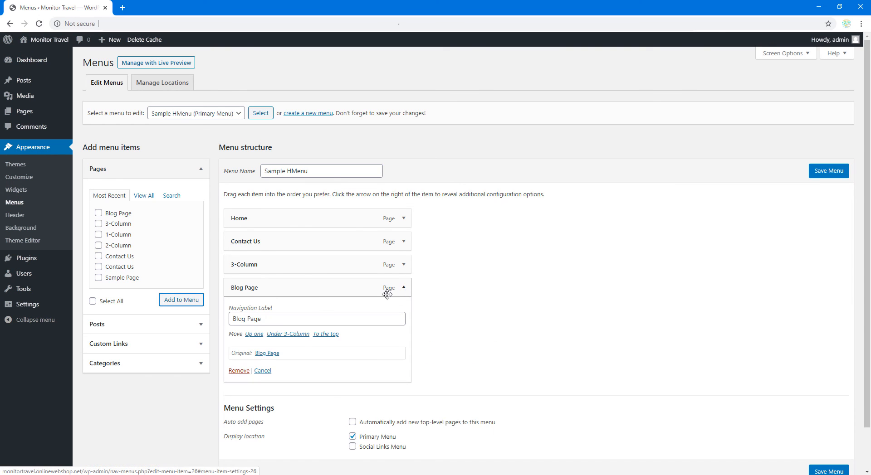
pyautogui.click(239, 371)
pyautogui.click(404, 265)
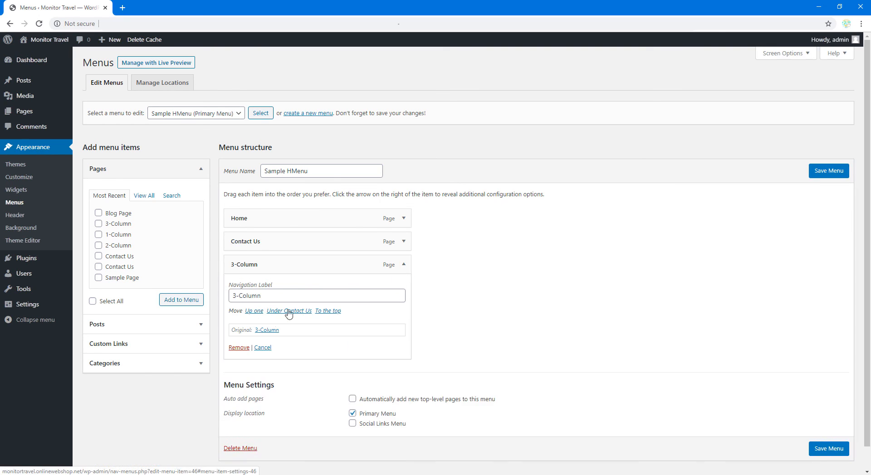
pyautogui.click(240, 348)
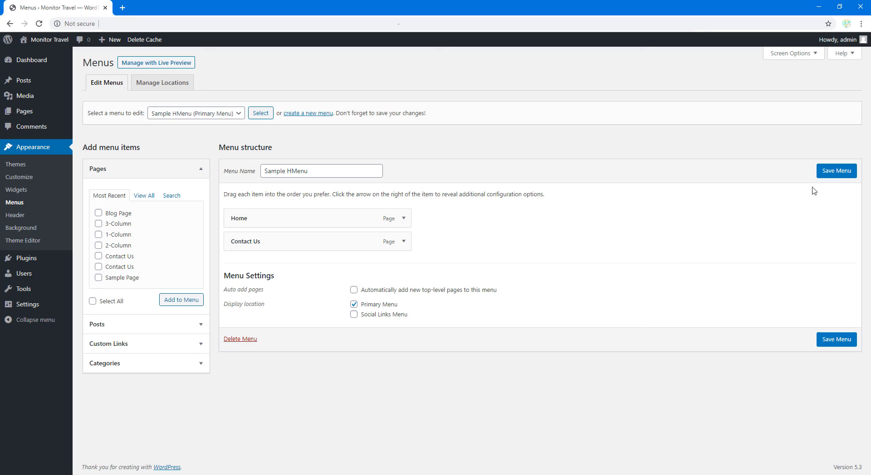
pyautogui.click(836, 171)
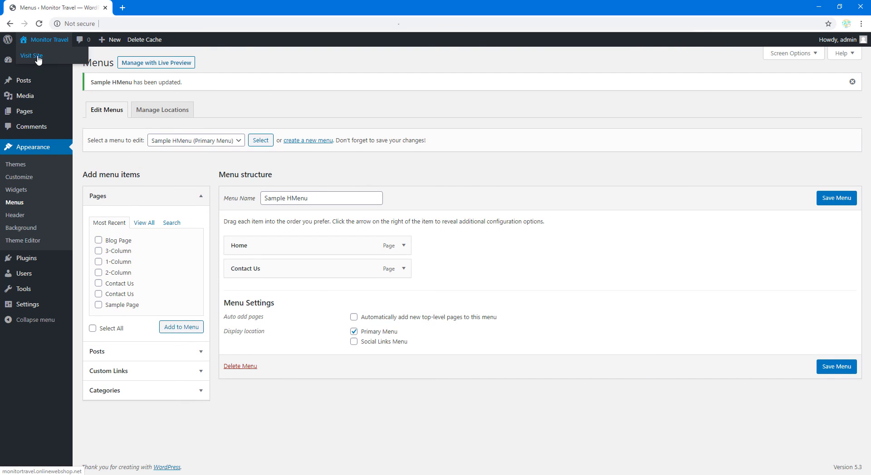
# Open the live site in a new tab, check the links in its slide-out navigation menu, and return to the dashboard.
pyautogui.click(38, 57)
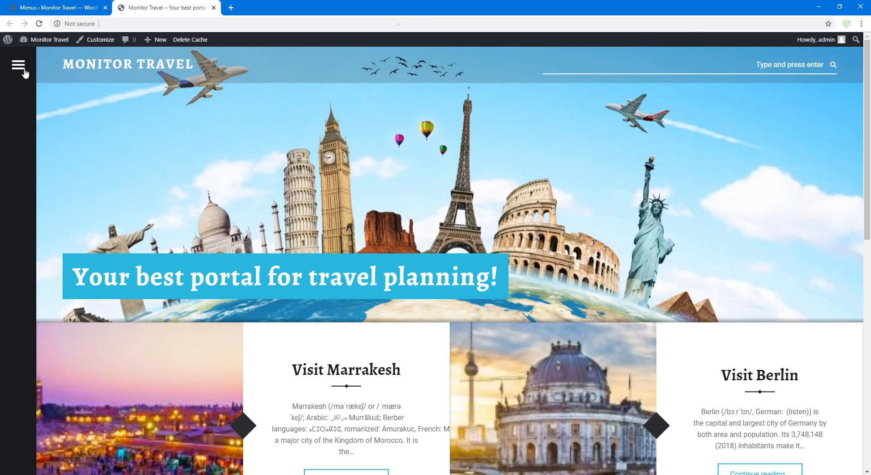
pyautogui.click(19, 66)
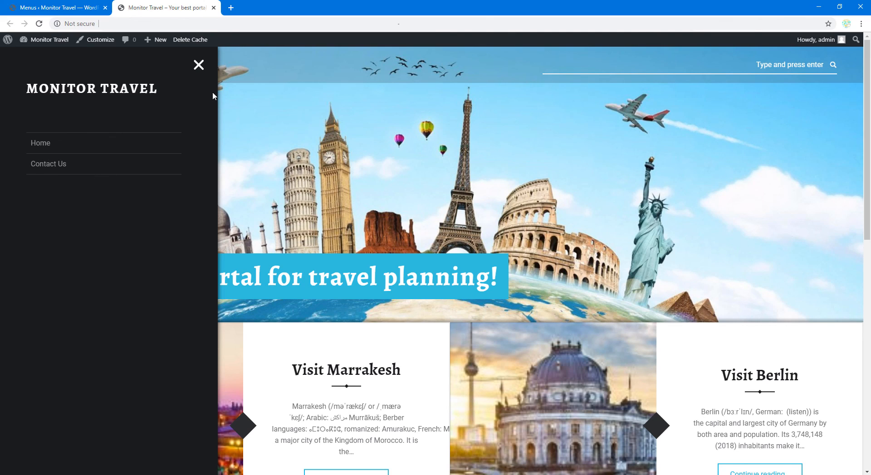
pyautogui.click(68, 7)
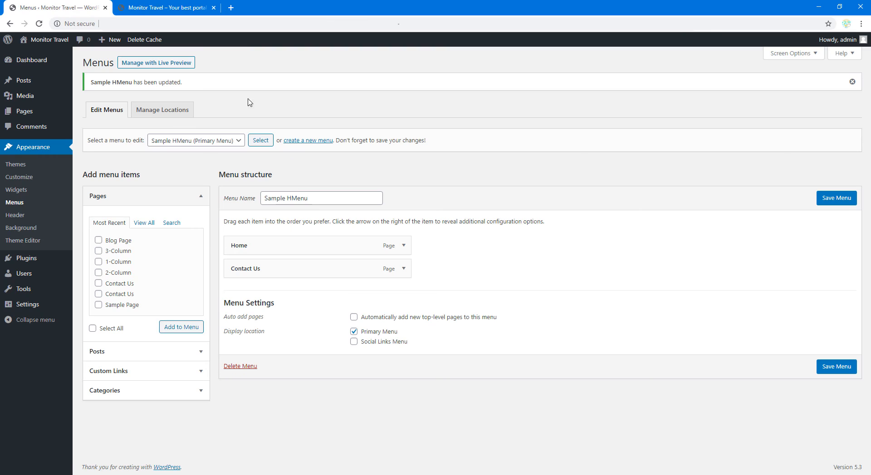
# View the list of all the site's pages, then return to the live homepage and close its slide-out navigation menu.
pyautogui.click(32, 117)
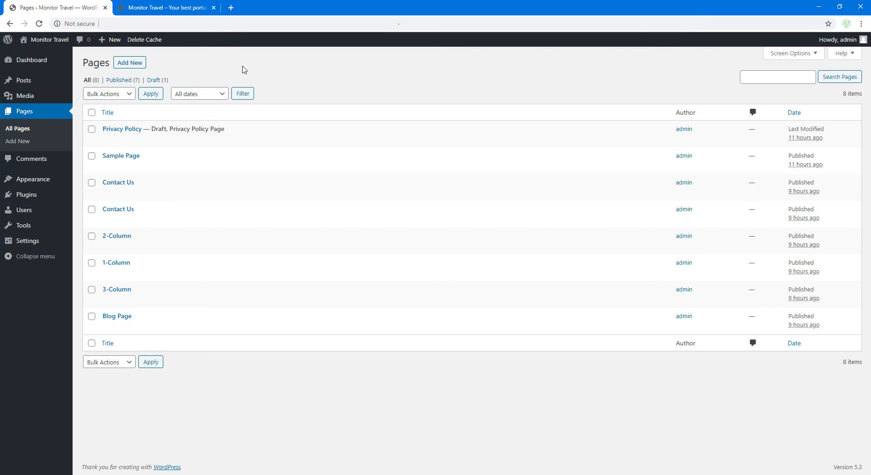
pyautogui.click(190, 6)
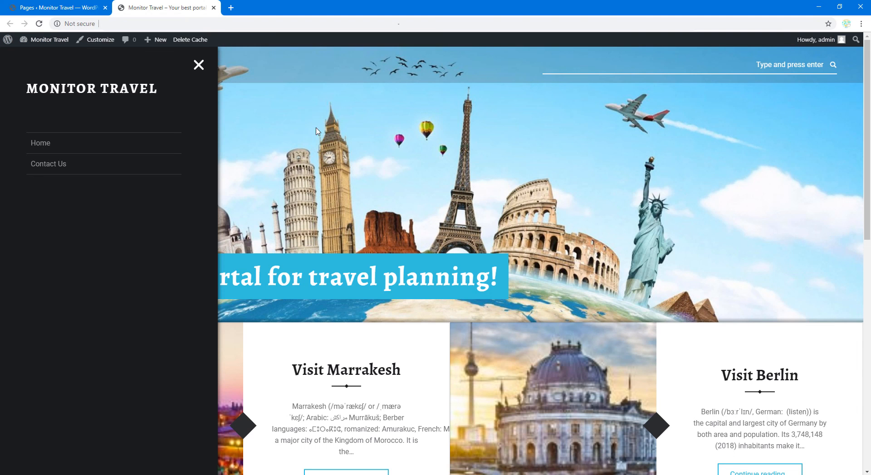
pyautogui.click(289, 119)
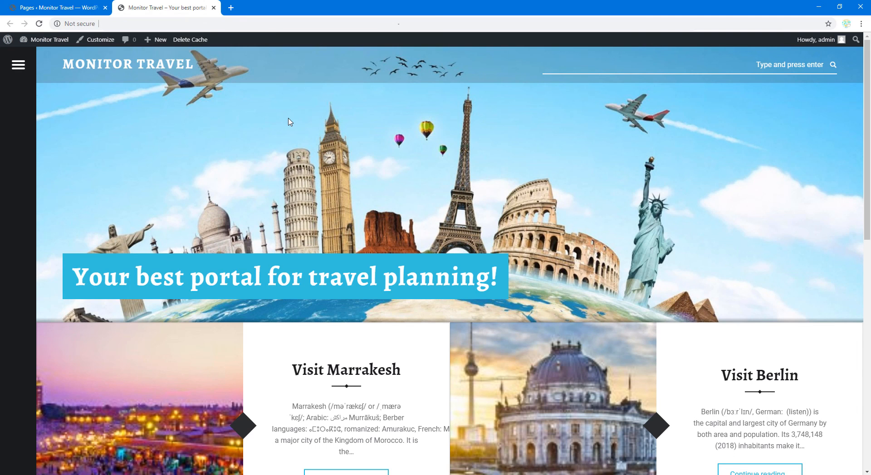